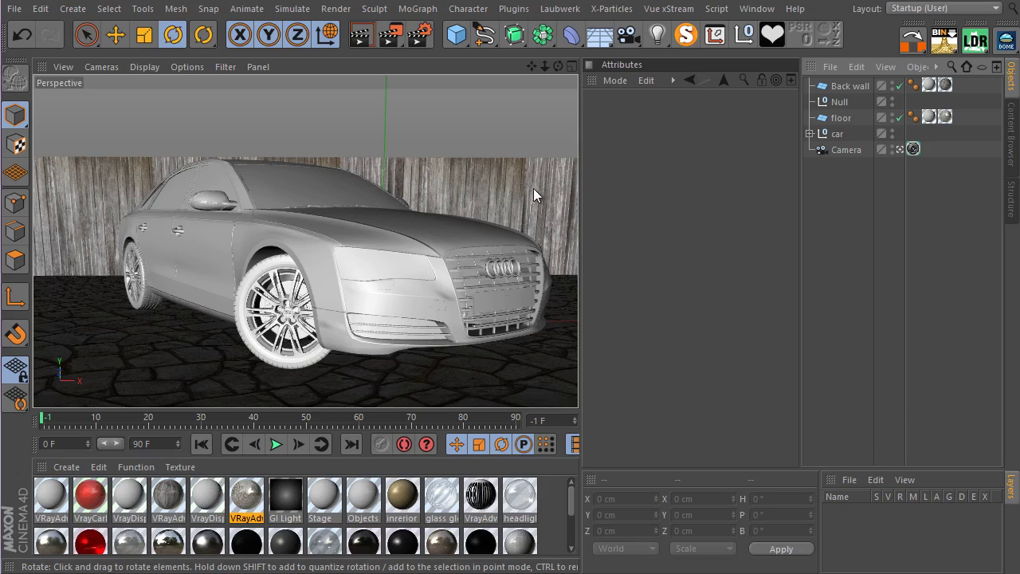
Render the current view of the car scene and choose VrayBridge as the renderer in the render settings.
{"action": "left_click", "coordinate": [360, 36]}
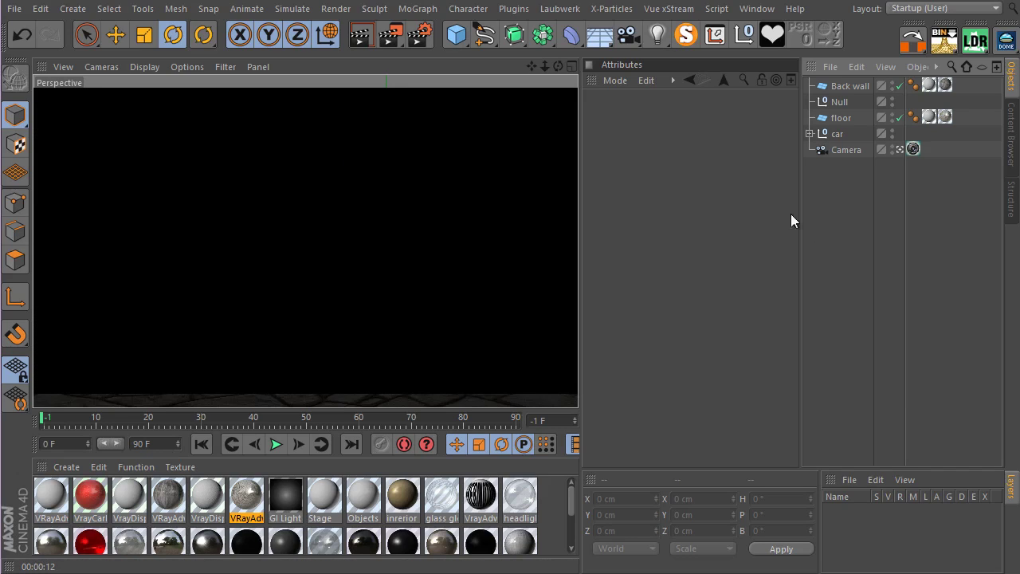
{"action": "left_click", "coordinate": [413, 34]}
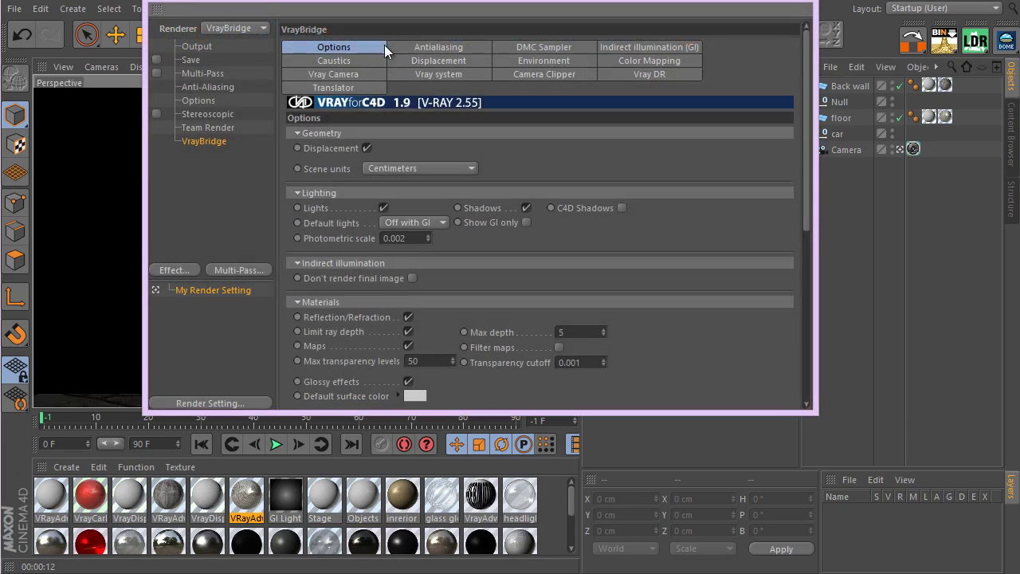
{"action": "left_click", "coordinate": [236, 28]}
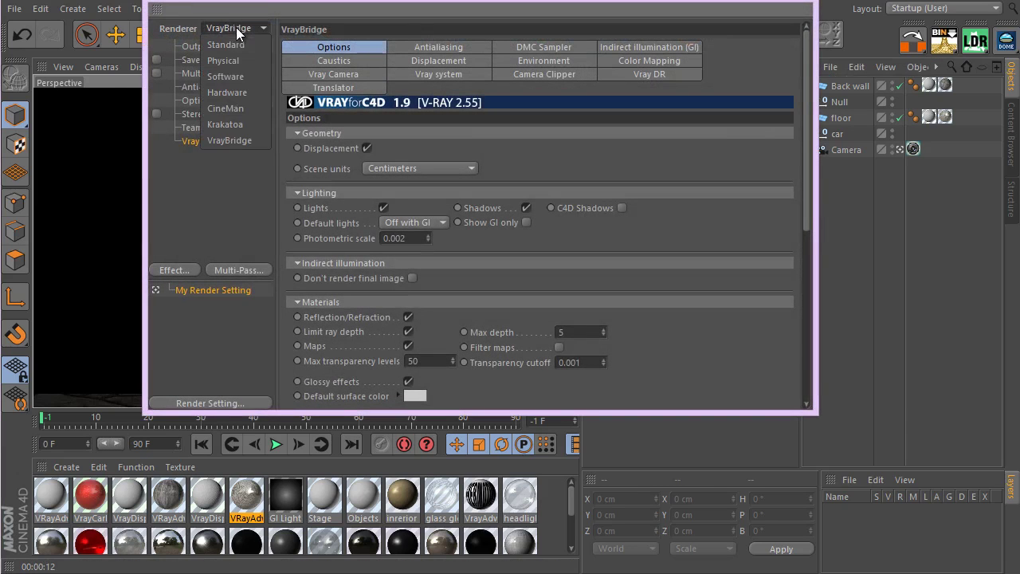
{"action": "left_click", "coordinate": [224, 140]}
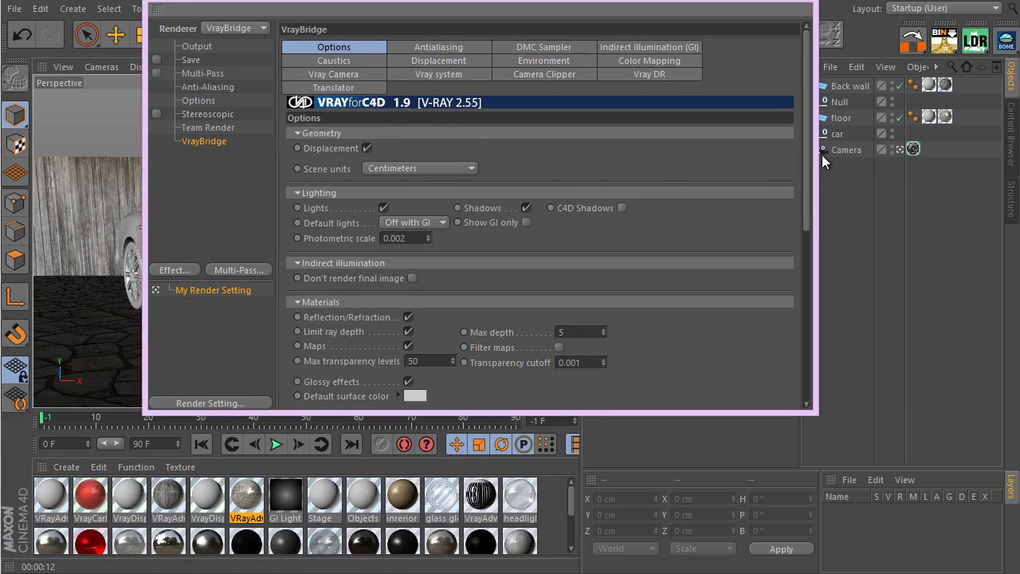
Create a new VRayAdvancedMaterial in the scene's materials.
{"action": "left_click_drag", "start_coordinate": [807, 177], "coordinate": [809, 259]}
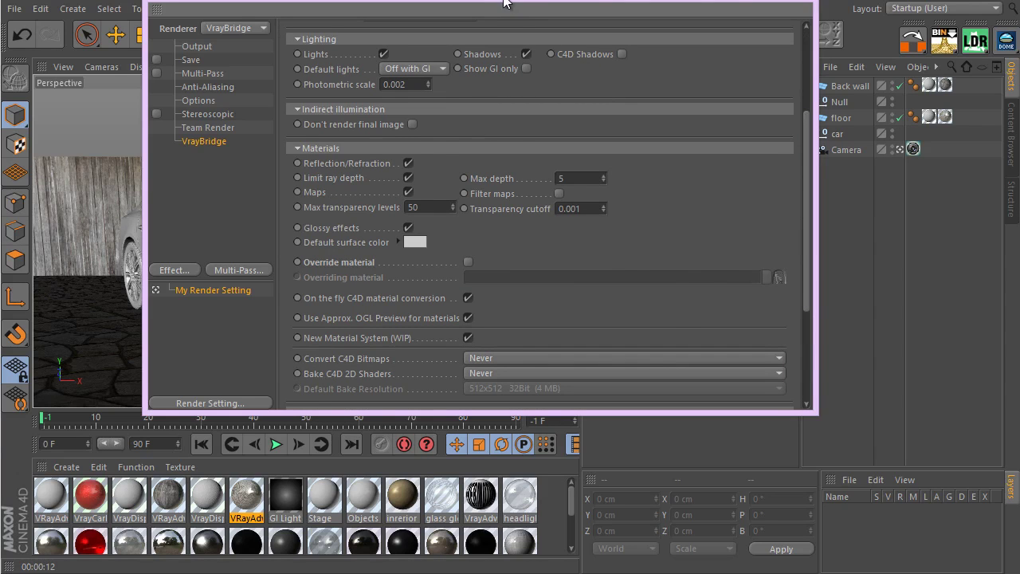
{"action": "left_click_drag", "start_coordinate": [505, 0], "coordinate": [676, 118]}
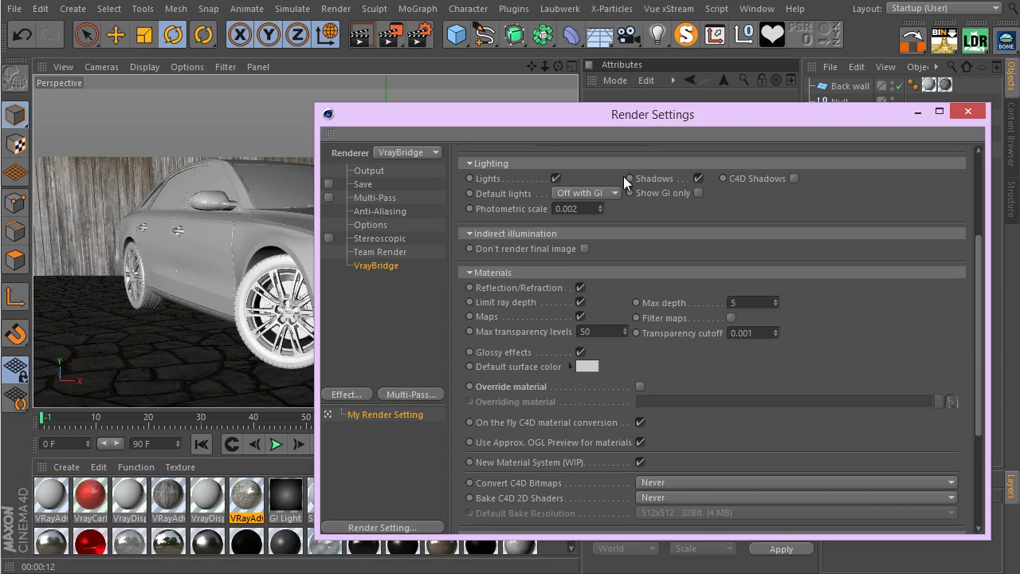
{"action": "left_click_drag", "start_coordinate": [521, 120], "coordinate": [488, 68]}
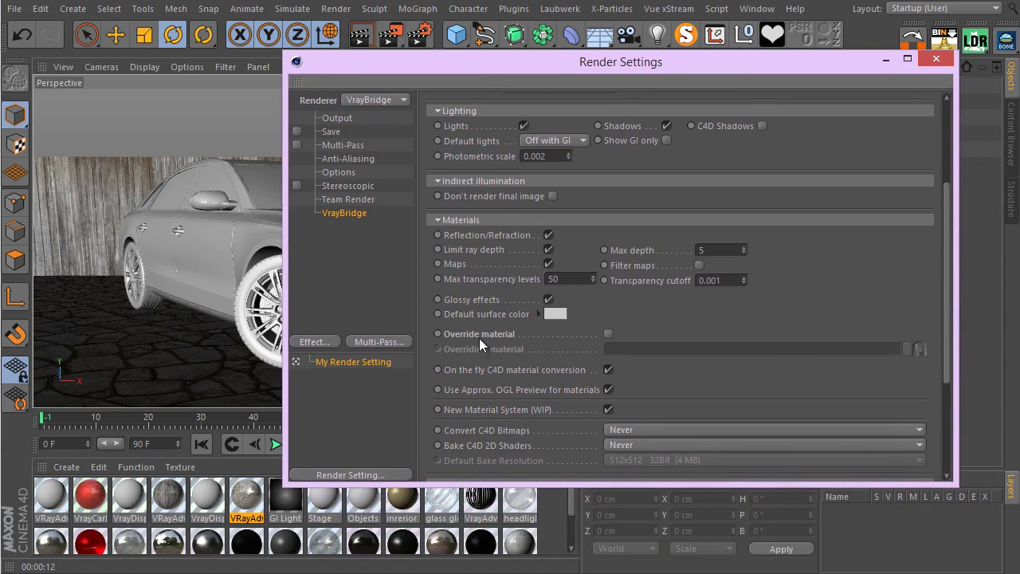
{"action": "left_click", "coordinate": [66, 467]}
{"action": "mouse_move", "coordinate": [166, 352]}
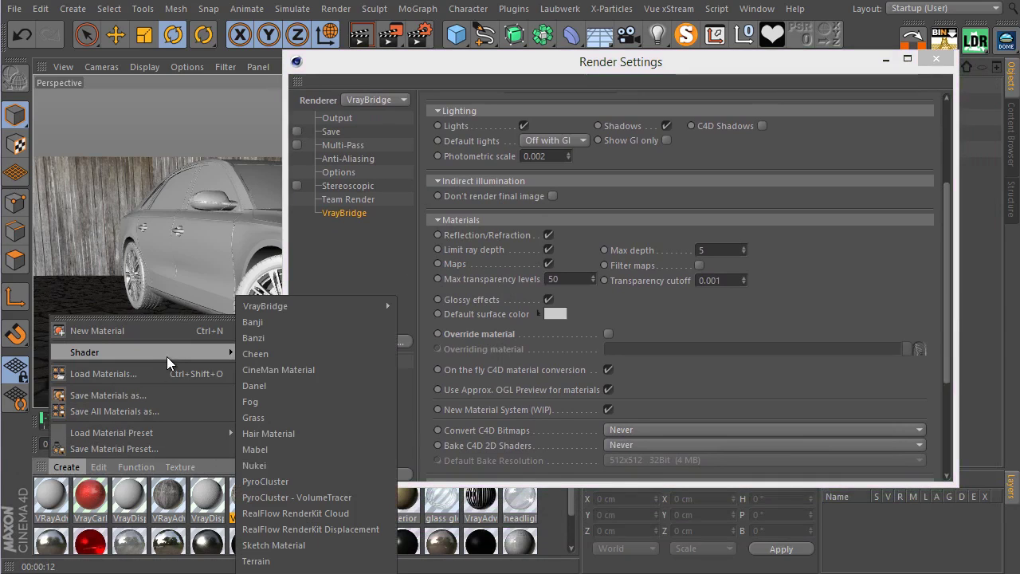
{"action": "mouse_move", "coordinate": [356, 305]}
{"action": "left_click", "coordinate": [451, 326]}
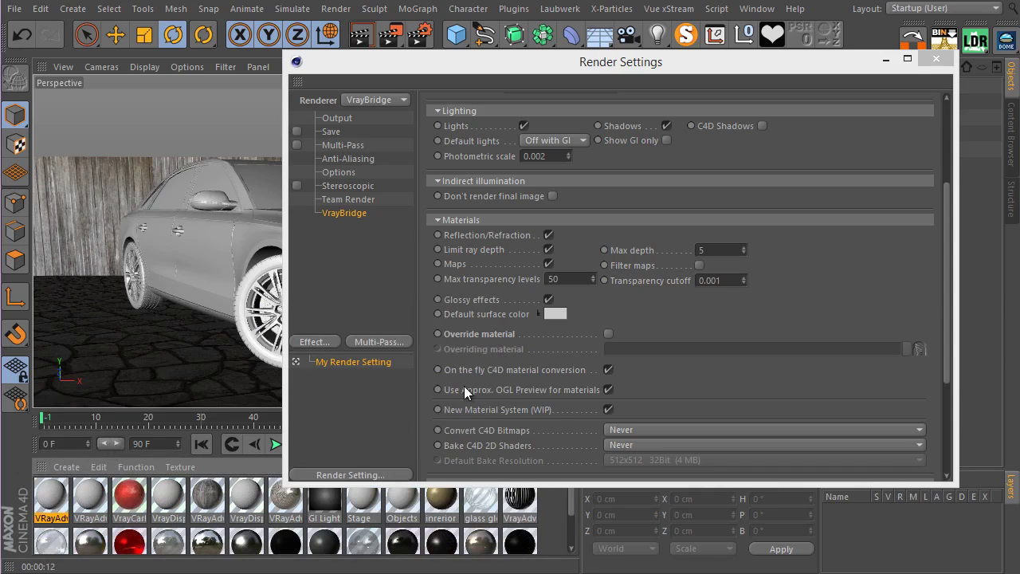
Enable Override material in the VrayBridge options and assign the new VRayAdvancedMaterial as the overriding material.
{"action": "left_click", "coordinate": [609, 333]}
{"action": "left_click_drag", "start_coordinate": [44, 495], "coordinate": [644, 346]}
{"action": "scroll", "coordinate": [630, 354], "scroll_direction": "down", "scroll_amount": 2}
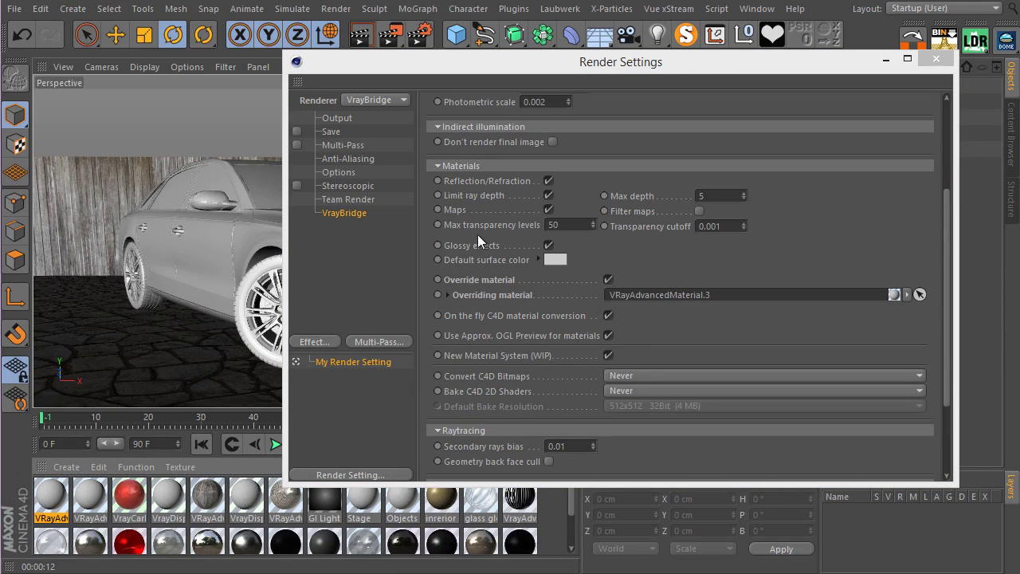
{"action": "left_click_drag", "start_coordinate": [665, 66], "coordinate": [896, 464]}
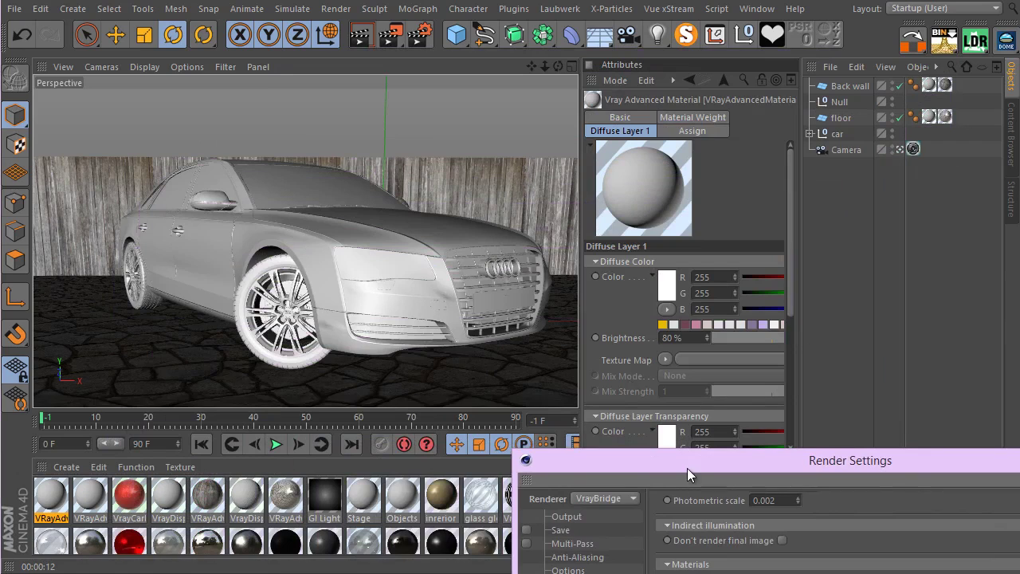
{"action": "left_click_drag", "start_coordinate": [687, 462], "coordinate": [478, 133]}
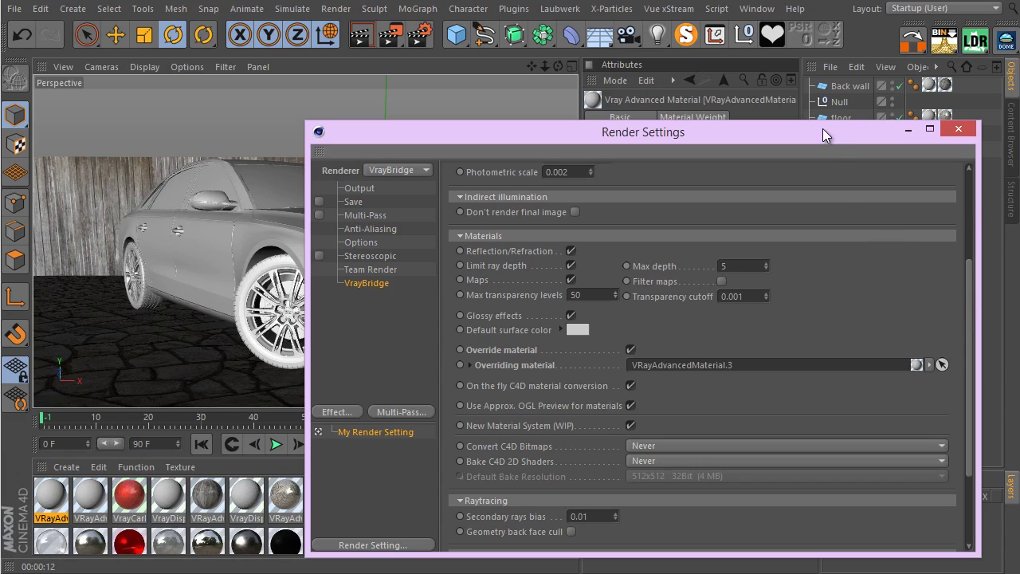
{"action": "left_click_drag", "start_coordinate": [823, 129], "coordinate": [769, 120]}
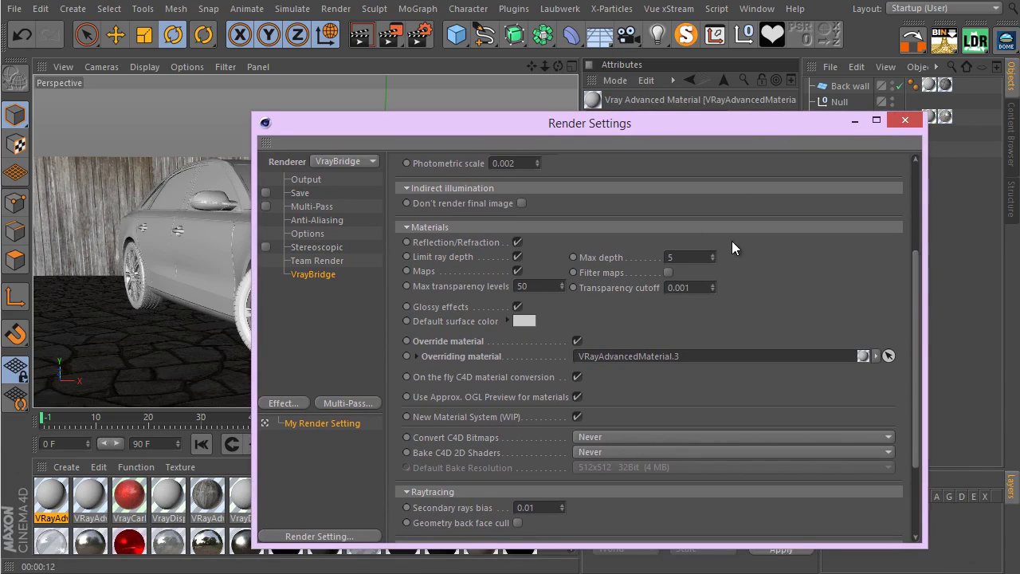
Turn on indirect illumination and load the 02E_preview [IRLC] GI preset from the Preview Setups.
{"action": "left_click_drag", "start_coordinate": [914, 293], "coordinate": [901, 231]}
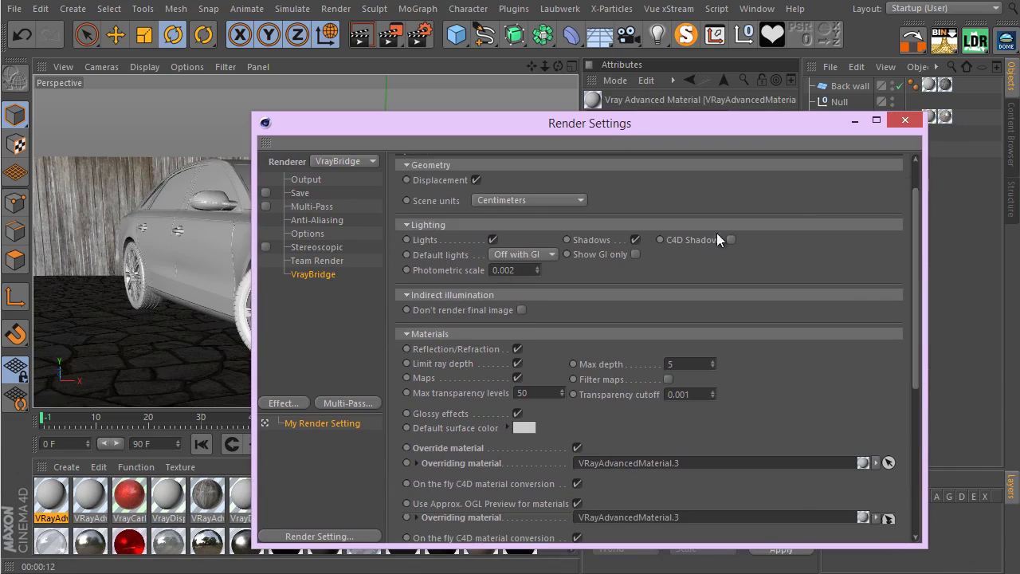
{"action": "left_click_drag", "start_coordinate": [915, 200], "coordinate": [913, 168]}
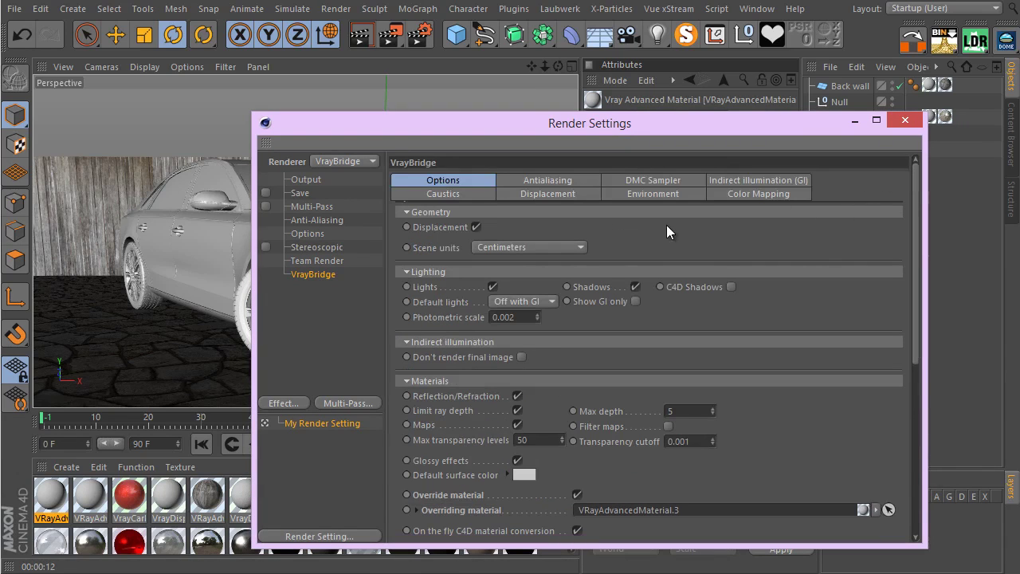
{"action": "left_click_drag", "start_coordinate": [752, 130], "coordinate": [714, 96]}
{"action": "left_click", "coordinate": [709, 145]}
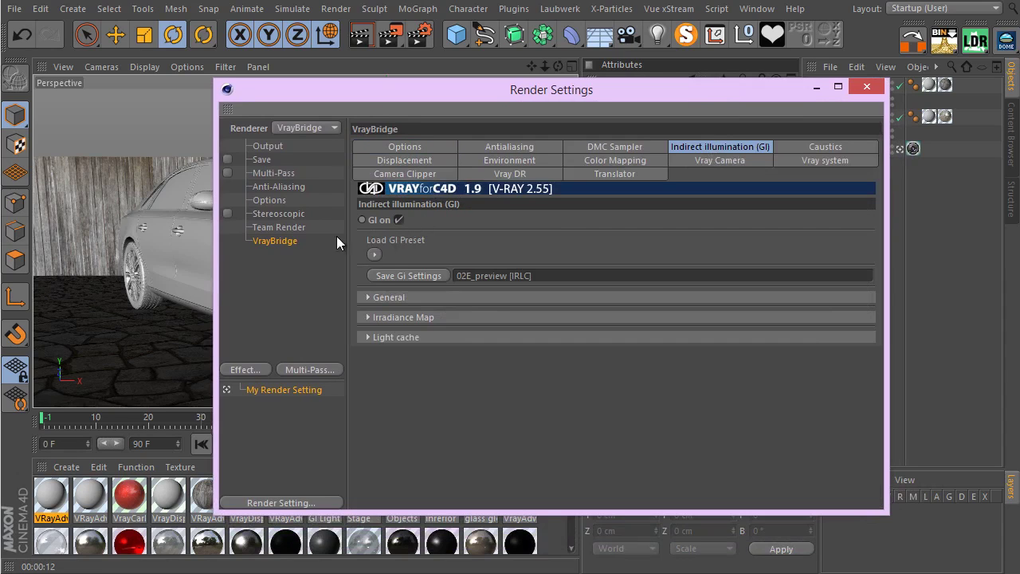
{"action": "left_click", "coordinate": [399, 220]}
{"action": "left_click", "coordinate": [374, 254]}
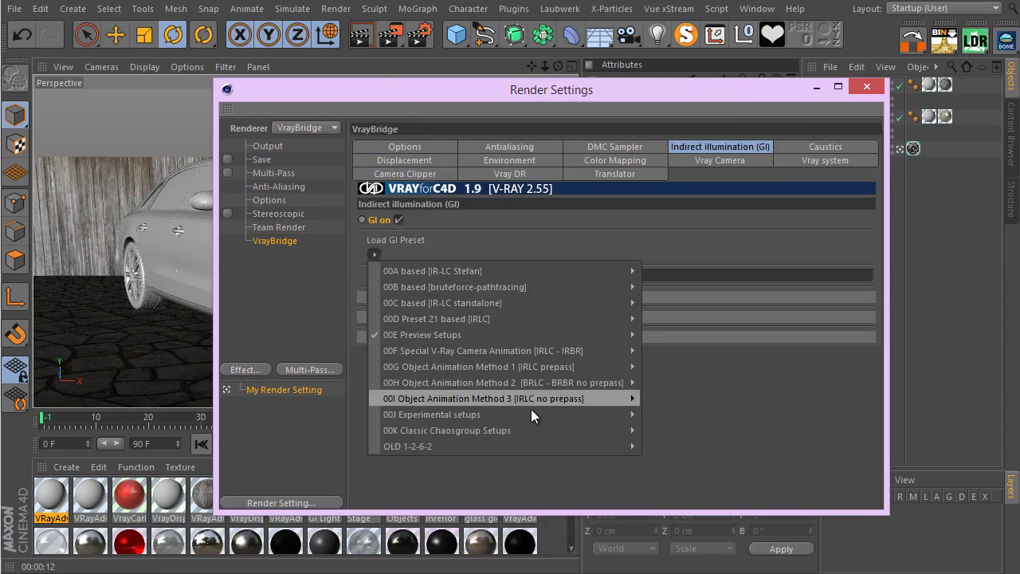
{"action": "mouse_move", "coordinate": [564, 319]}
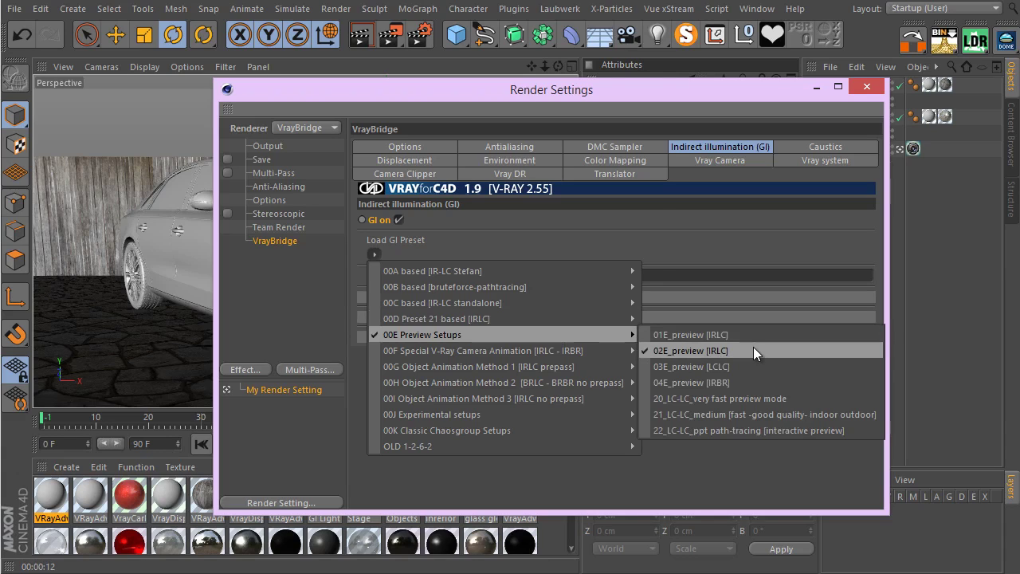
{"action": "left_click", "coordinate": [754, 349]}
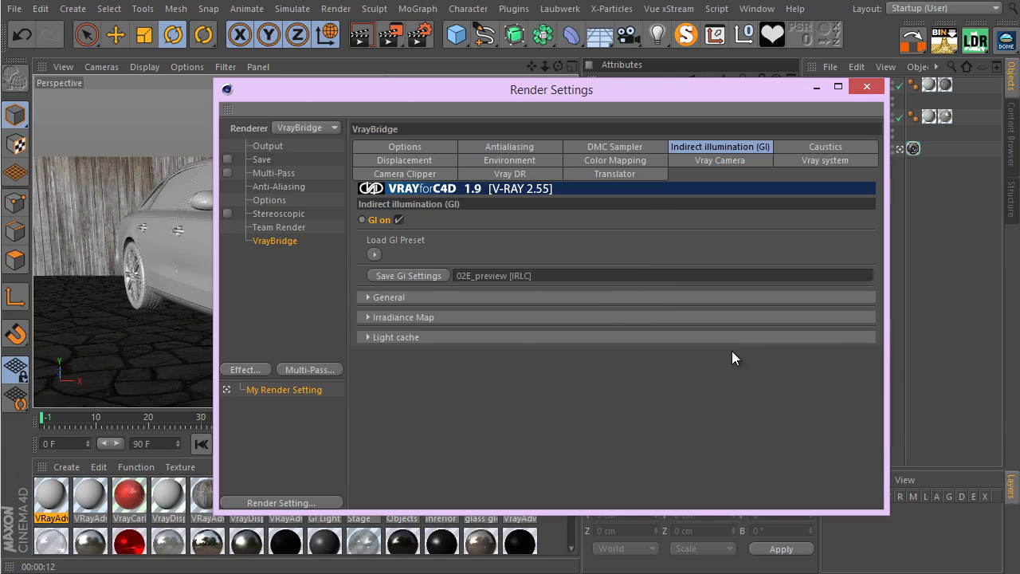
Set the adaptive DMC antialiasing max subdivision to 8 and close the render settings.
{"action": "left_click", "coordinate": [614, 147]}
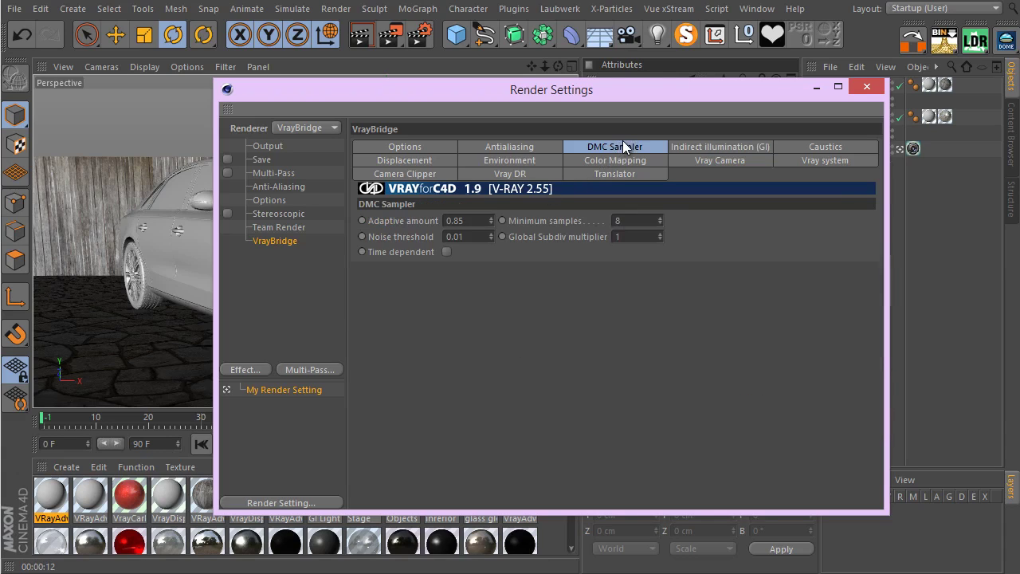
{"action": "left_click", "coordinate": [514, 147]}
{"action": "left_click_drag", "start_coordinate": [649, 331], "coordinate": [597, 330]}
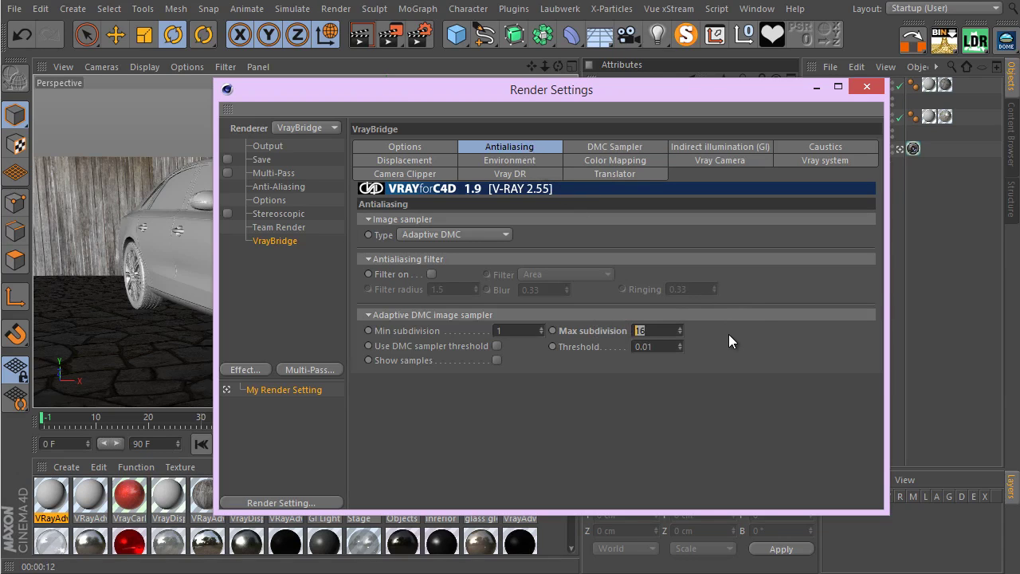
{"action": "type", "text": "8"}
{"action": "left_click_drag", "start_coordinate": [579, 92], "coordinate": [527, 96]}
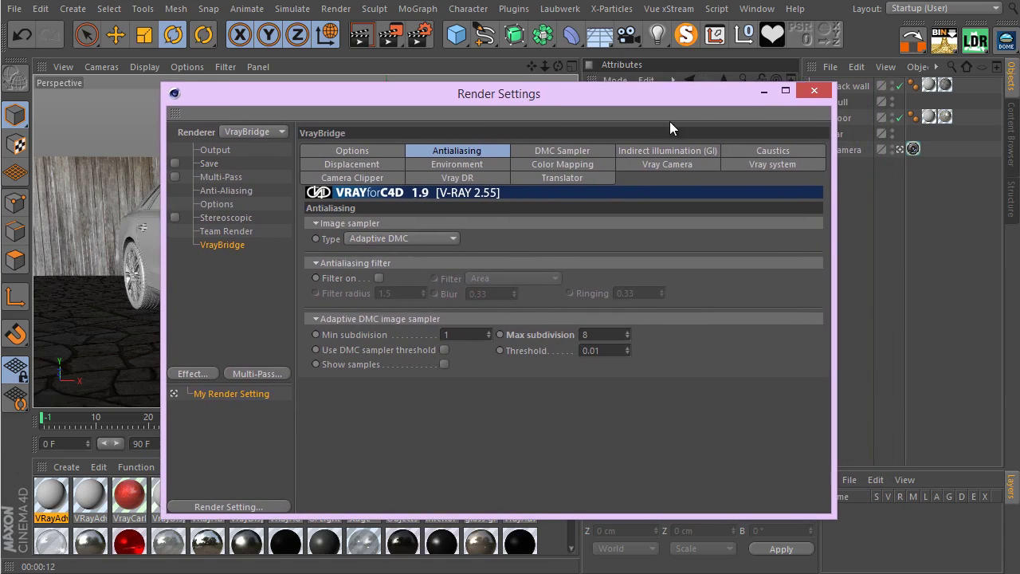
{"action": "left_click", "coordinate": [813, 90]}
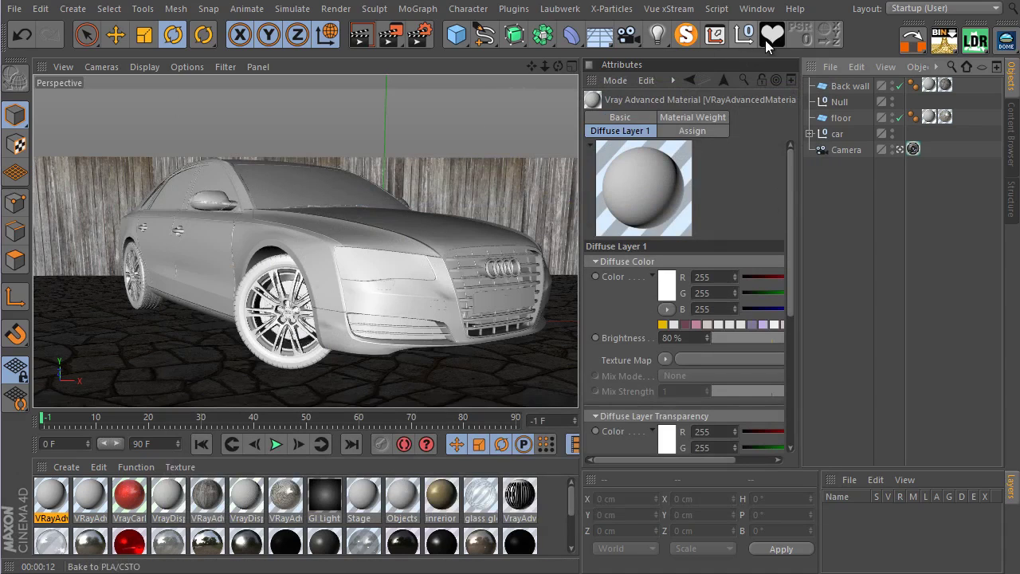
Add a light object to the scene and set its type to Infinite.
{"action": "left_click", "coordinate": [655, 36]}
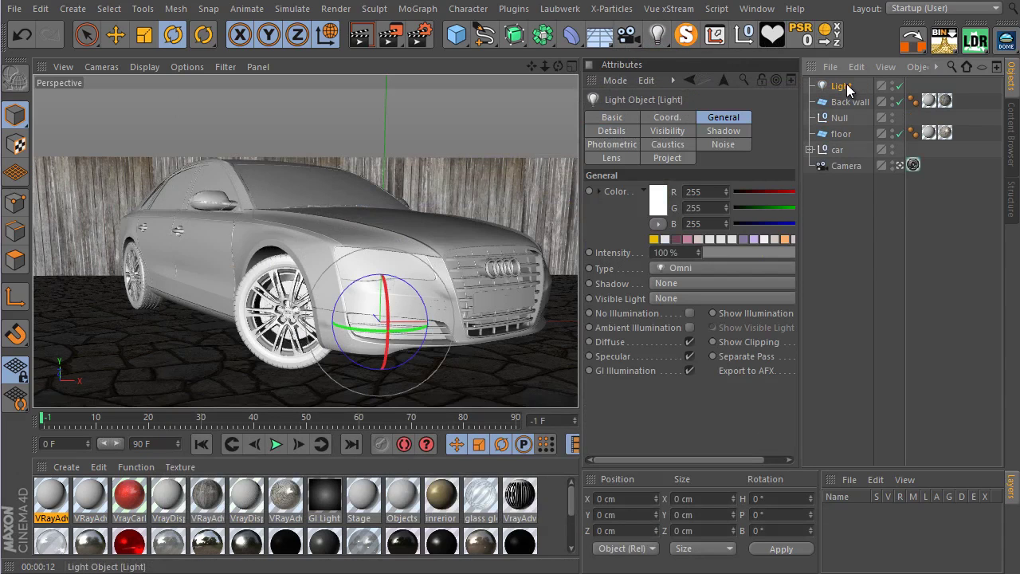
{"action": "left_click", "coordinate": [692, 268]}
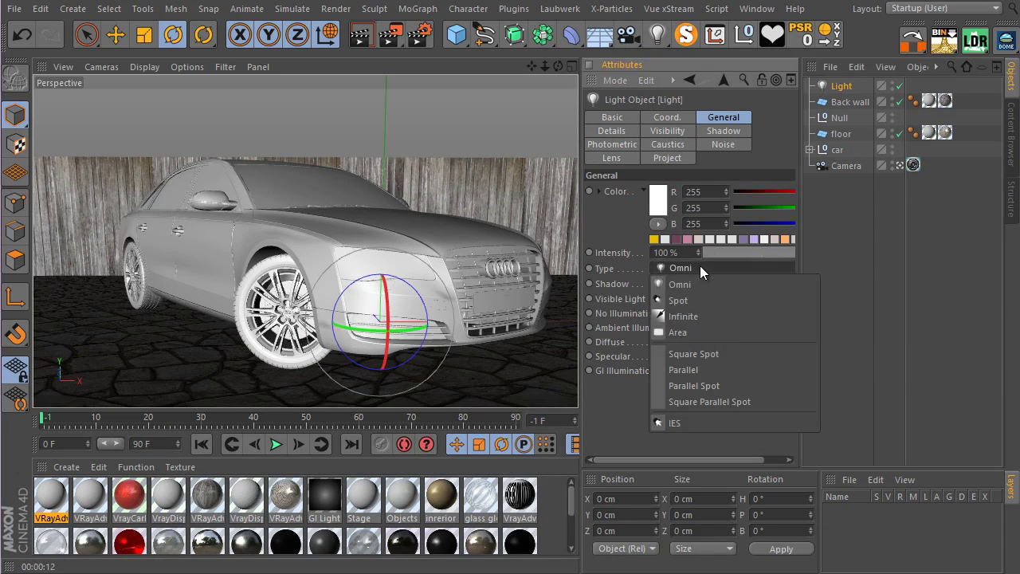
{"action": "left_click", "coordinate": [715, 316]}
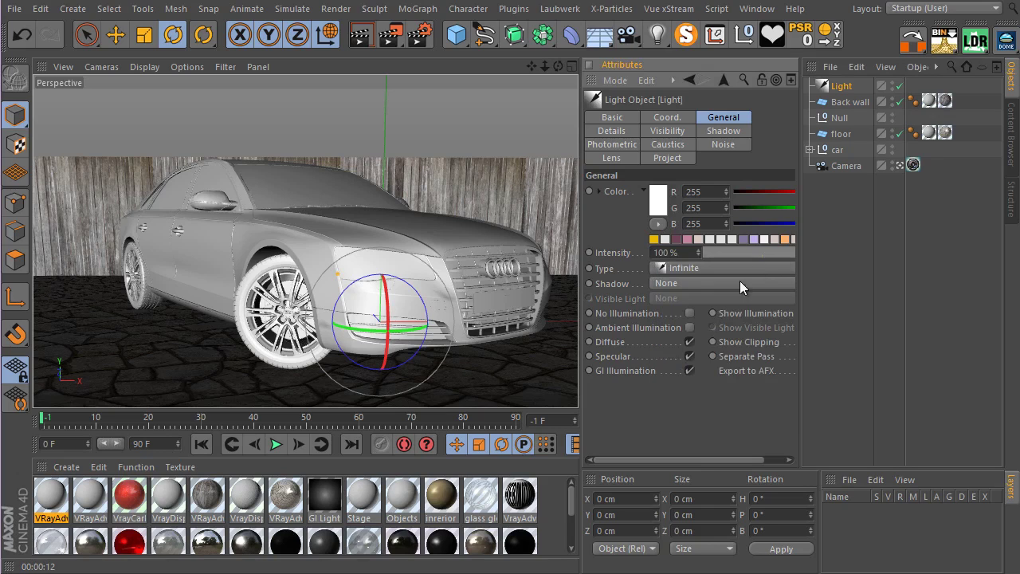
Add a VrayLight tag to the infinite light.
{"action": "right_click", "coordinate": [846, 89]}
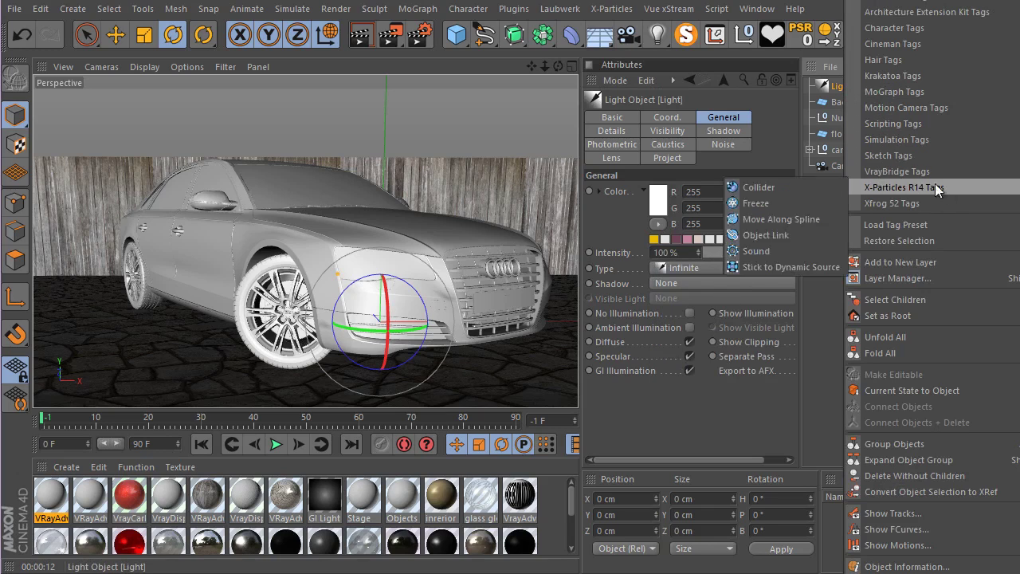
{"action": "mouse_move", "coordinate": [901, 170]}
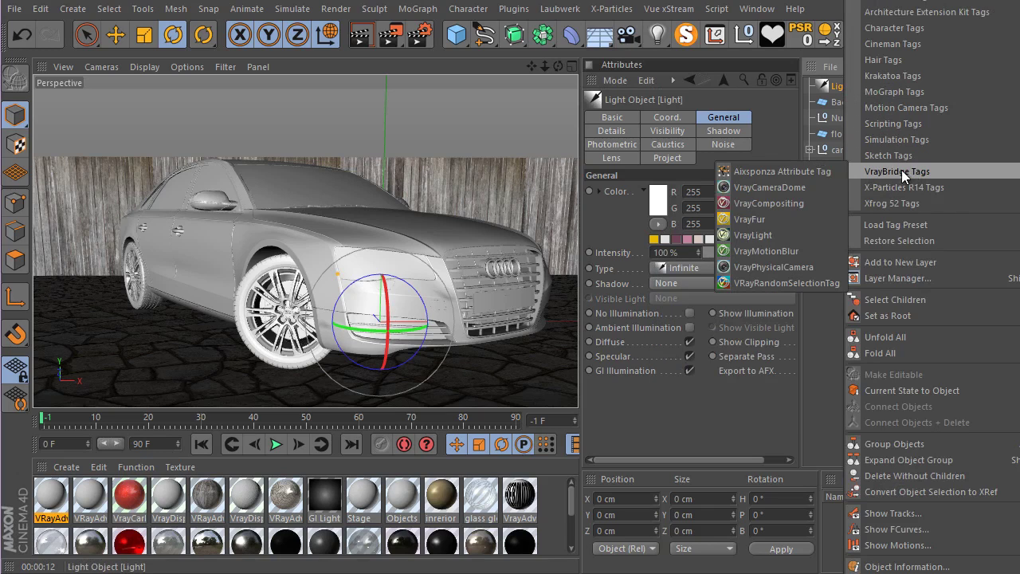
{"action": "left_click", "coordinate": [797, 233]}
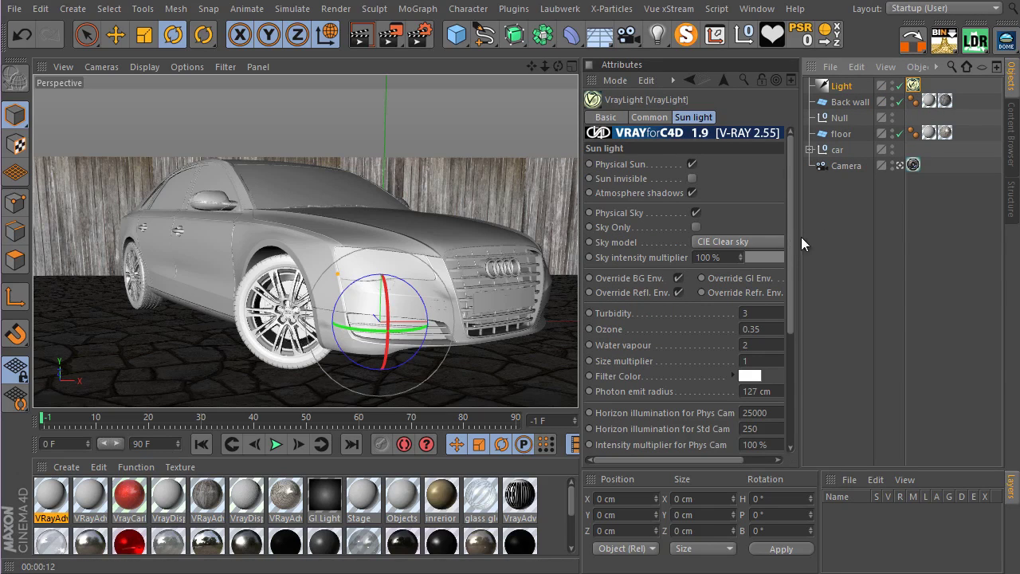
Turn off Physical Sky in the sun light settings of the light's VrayLight tag.
{"action": "left_click_drag", "start_coordinate": [577, 231], "coordinate": [504, 233]}
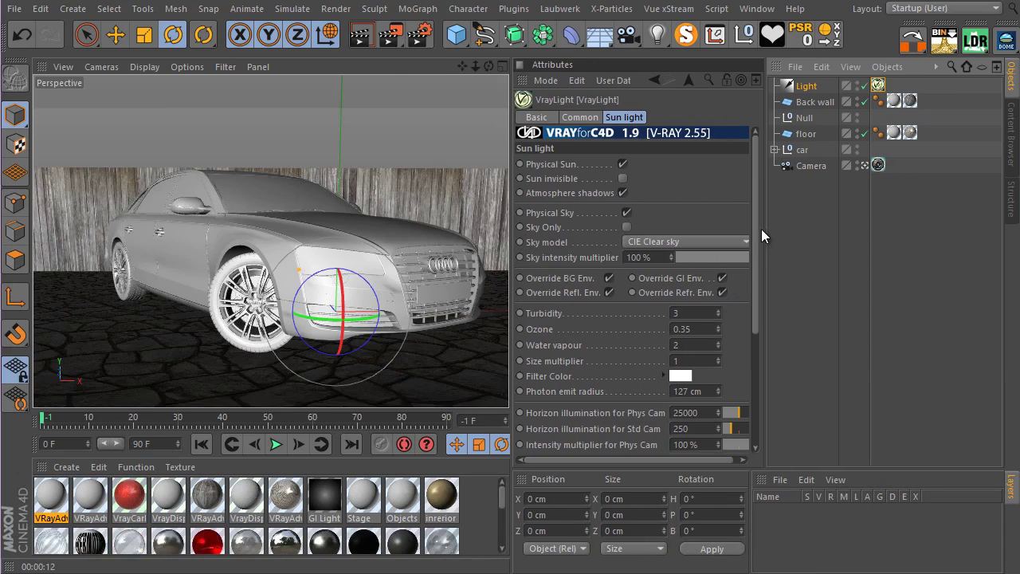
{"action": "left_click_drag", "start_coordinate": [766, 230], "coordinate": [797, 232]}
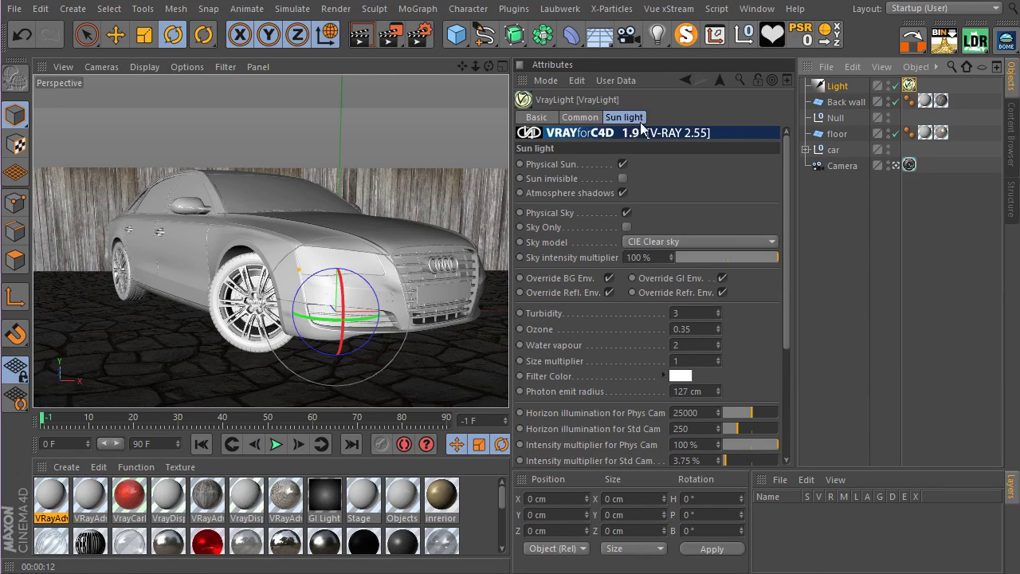
{"action": "left_click", "coordinate": [596, 117]}
{"action": "left_click", "coordinate": [610, 118]}
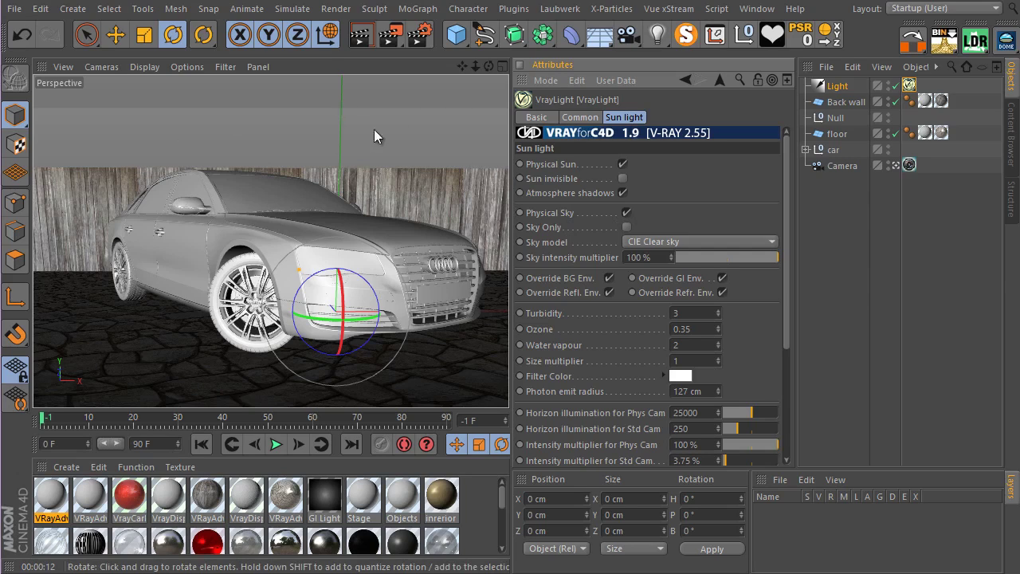
{"action": "left_click", "coordinate": [627, 212]}
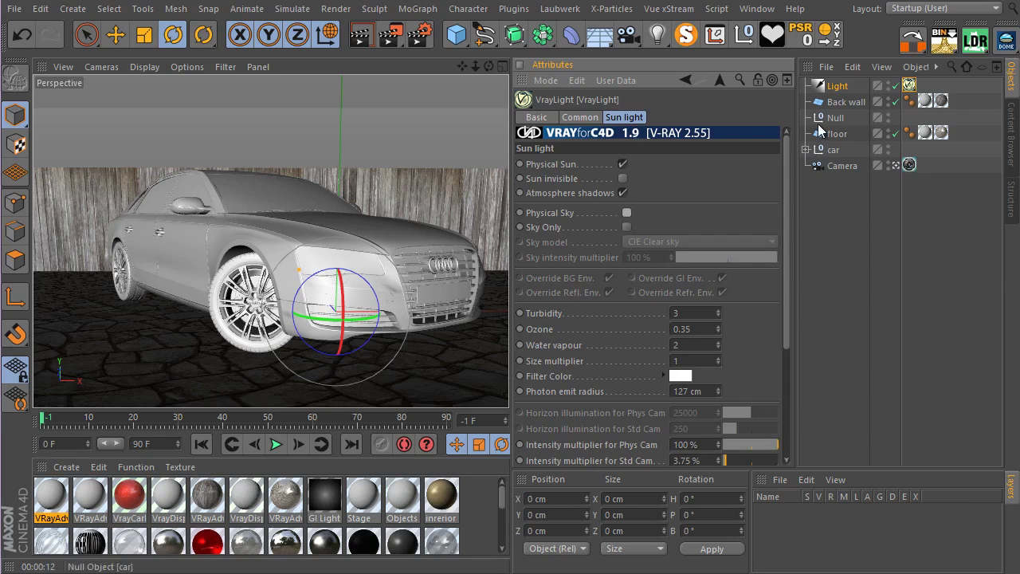
{"action": "left_click", "coordinate": [846, 86]}
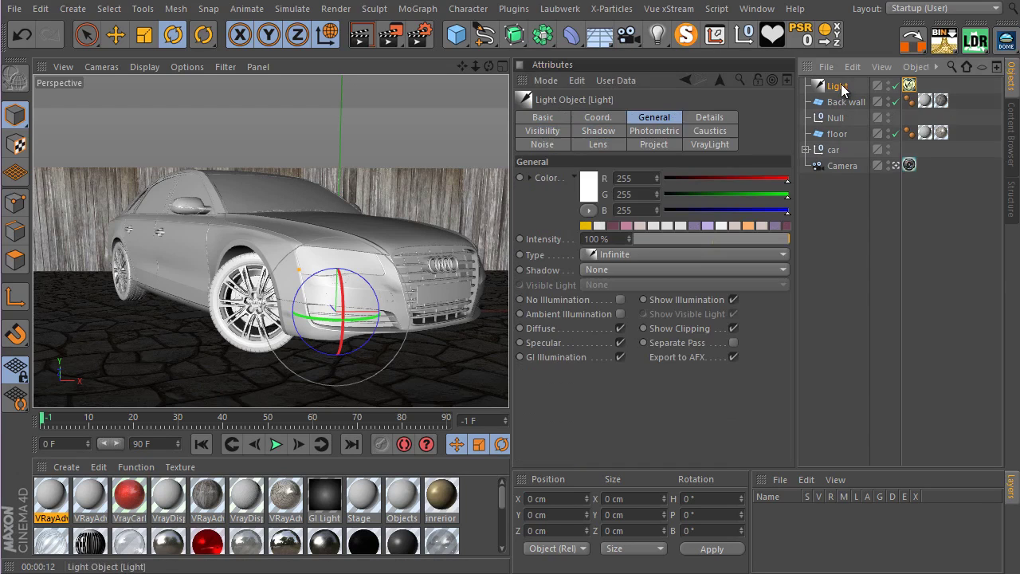
{"action": "left_click", "coordinate": [910, 85]}
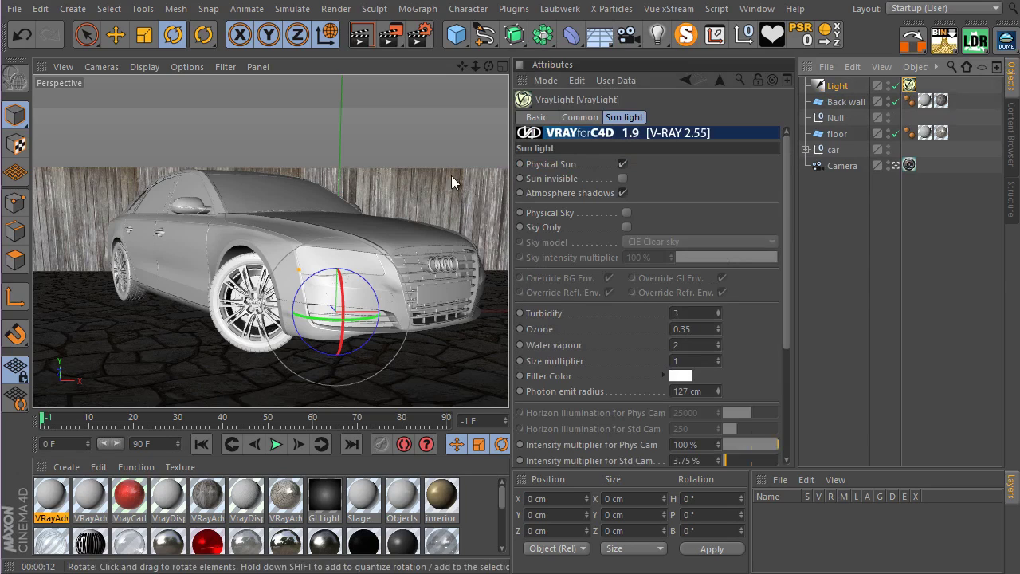
Add a null object to the scene and rename it "target".
{"action": "left_click", "coordinate": [744, 34]}
{"action": "double_click", "coordinate": [841, 86]}
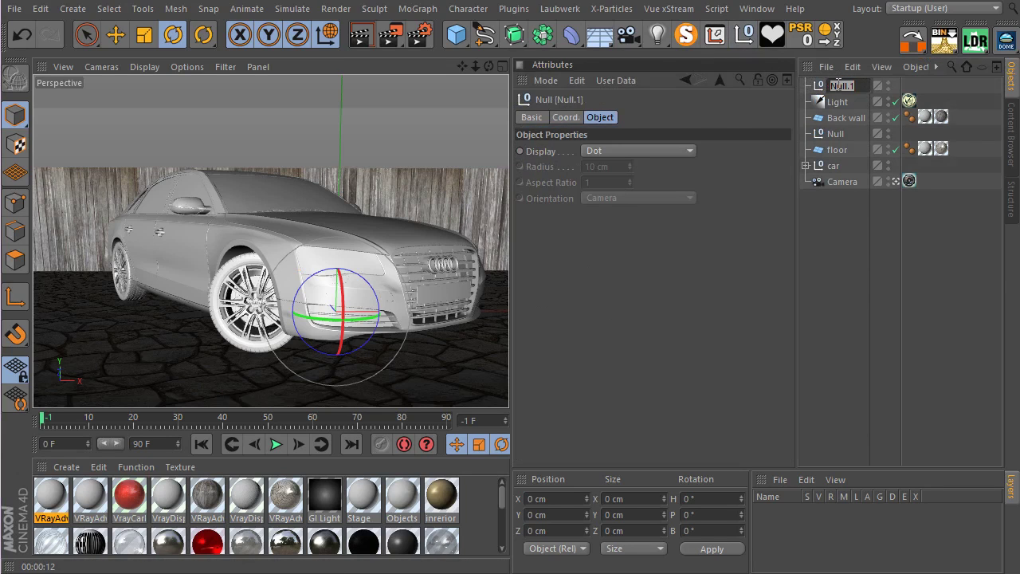
{"action": "type", "text": "target"}
{"action": "key", "text": "Return"}
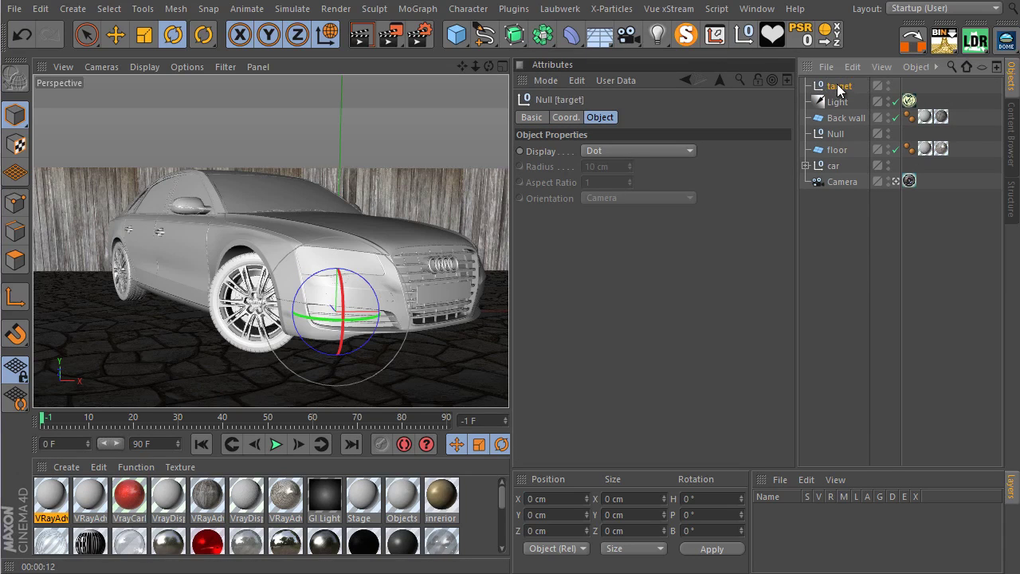
Add a Target tag to the infinite light.
{"action": "left_click", "coordinate": [838, 102]}
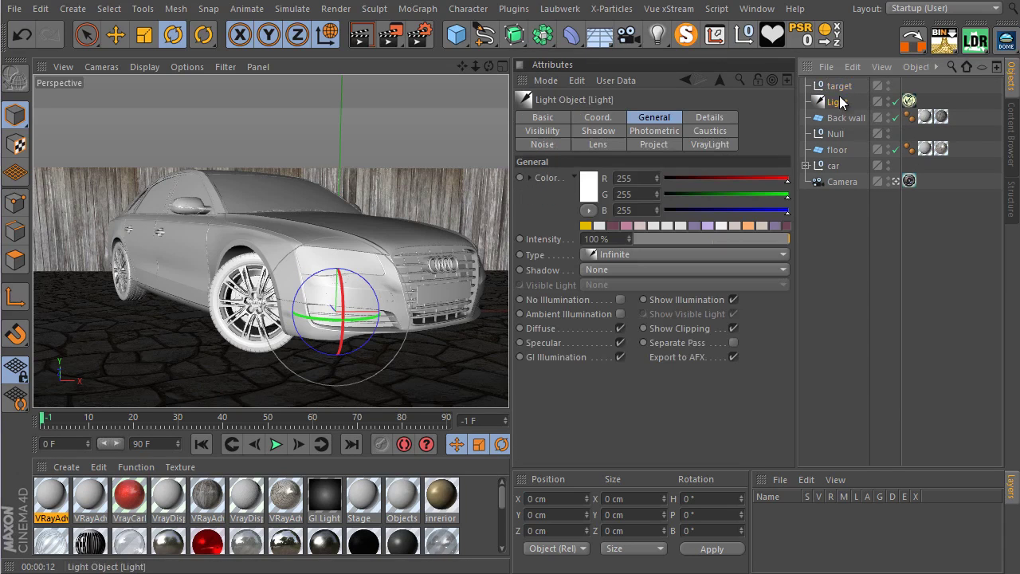
{"action": "right_click", "coordinate": [838, 102]}
{"action": "mouse_move", "coordinate": [857, 6]}
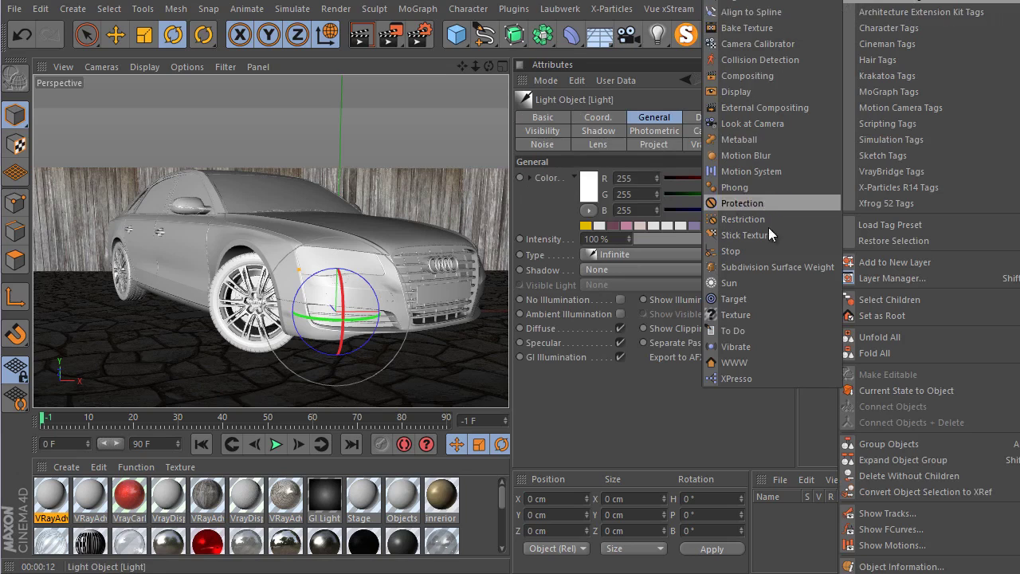
{"action": "left_click", "coordinate": [762, 300]}
Move the light up and away from the car in the Front view, to about X -945 cm and Y 682 cm.
{"action": "middle_click", "coordinate": [266, 187]}
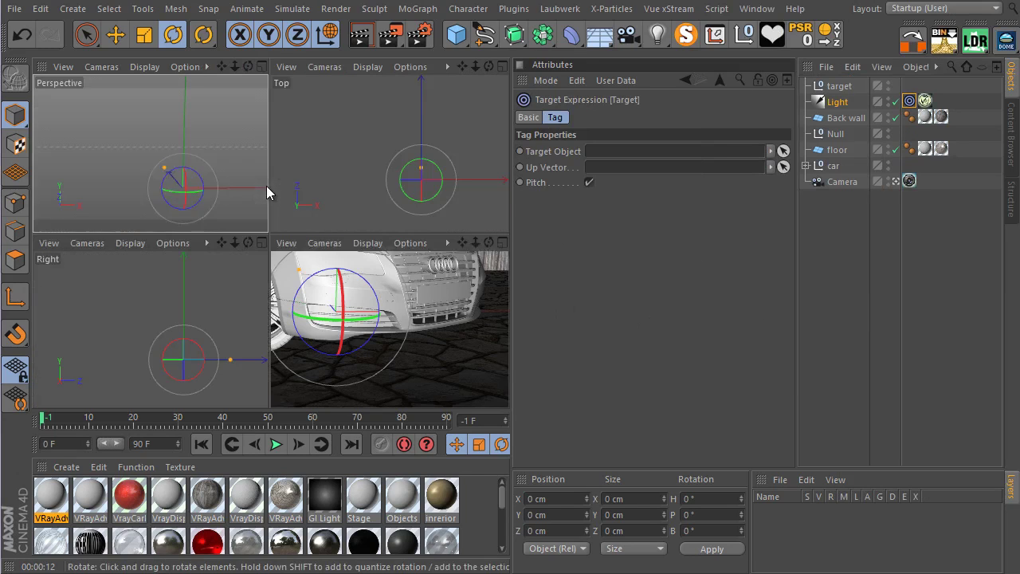
{"action": "middle_click", "coordinate": [352, 321]}
{"action": "scroll", "coordinate": [195, 258], "scroll_direction": "down", "scroll_amount": 5}
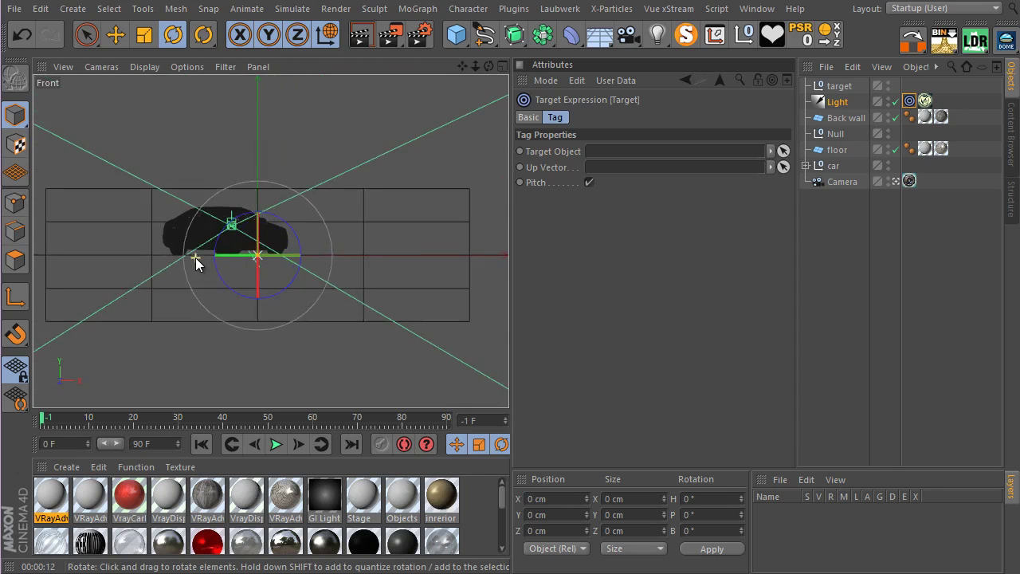
{"action": "left_click", "coordinate": [118, 41]}
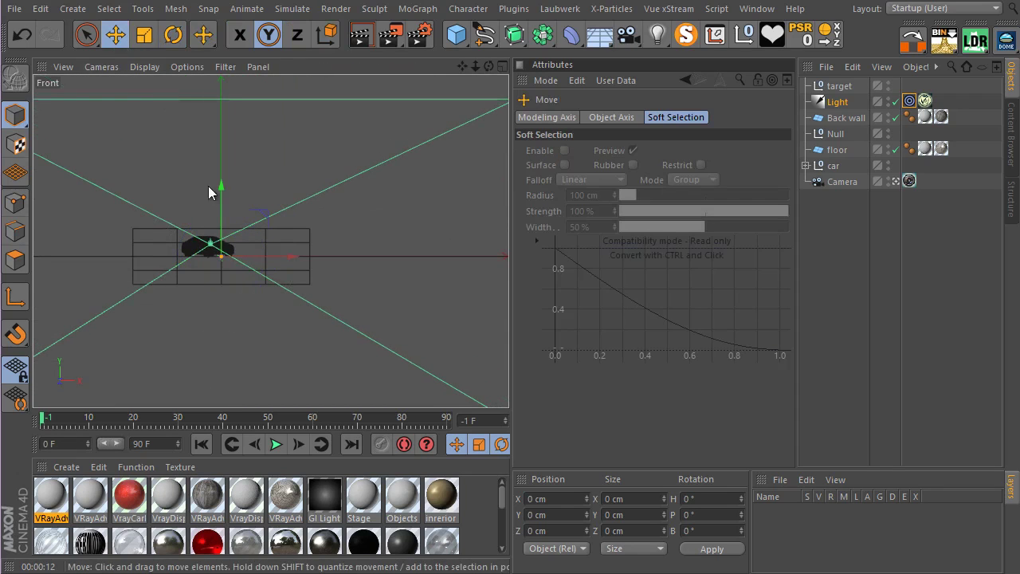
{"action": "left_click", "coordinate": [838, 102]}
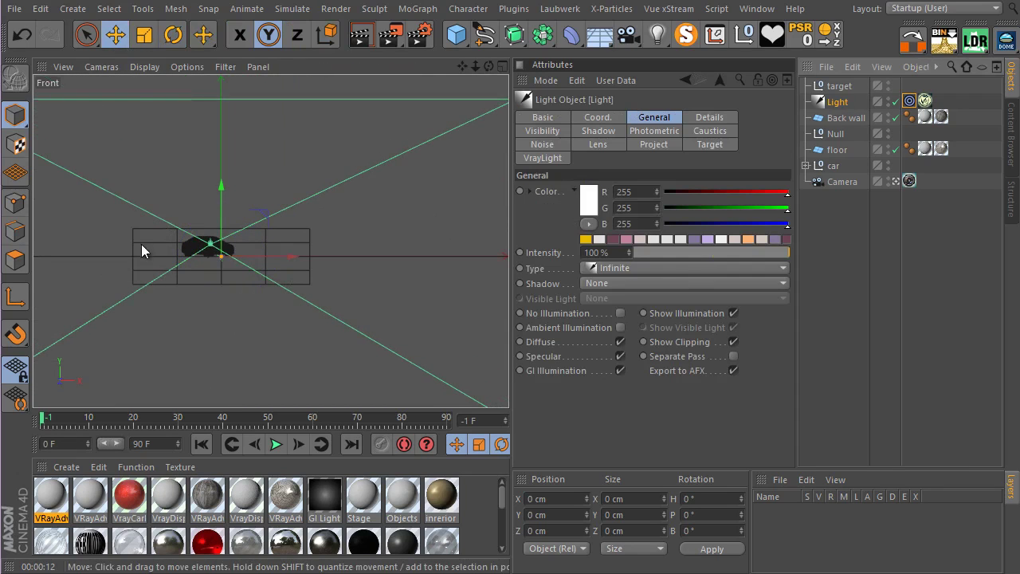
{"action": "left_click_drag", "start_coordinate": [263, 255], "coordinate": [103, 102]}
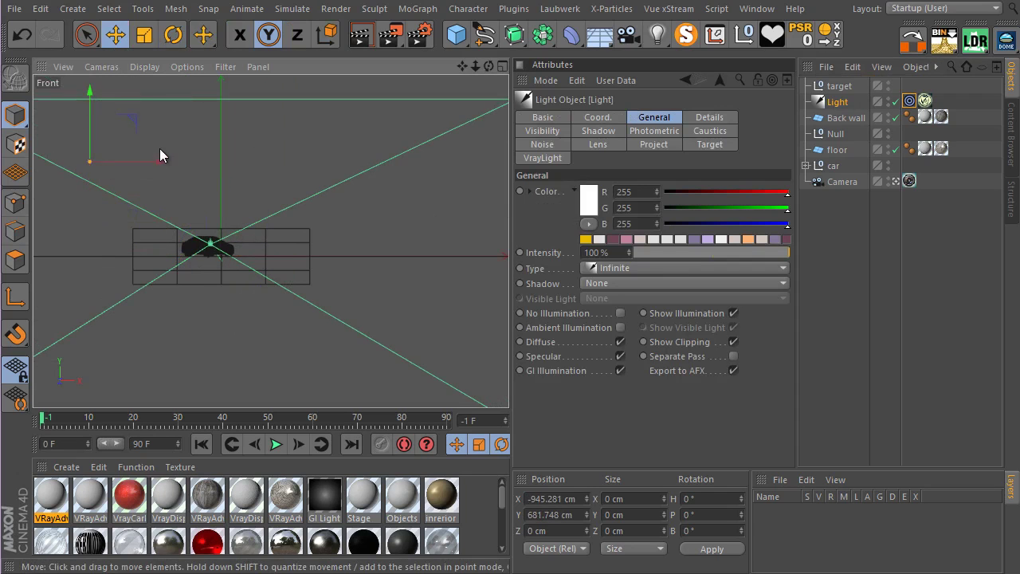
Leave the scene camera in the Perspective view and assign the target null as Target Object of the light's Target tag.
{"action": "key", "text": "F1"}
{"action": "middle_click", "coordinate": [86, 136]}
{"action": "middle_click", "coordinate": [175, 159]}
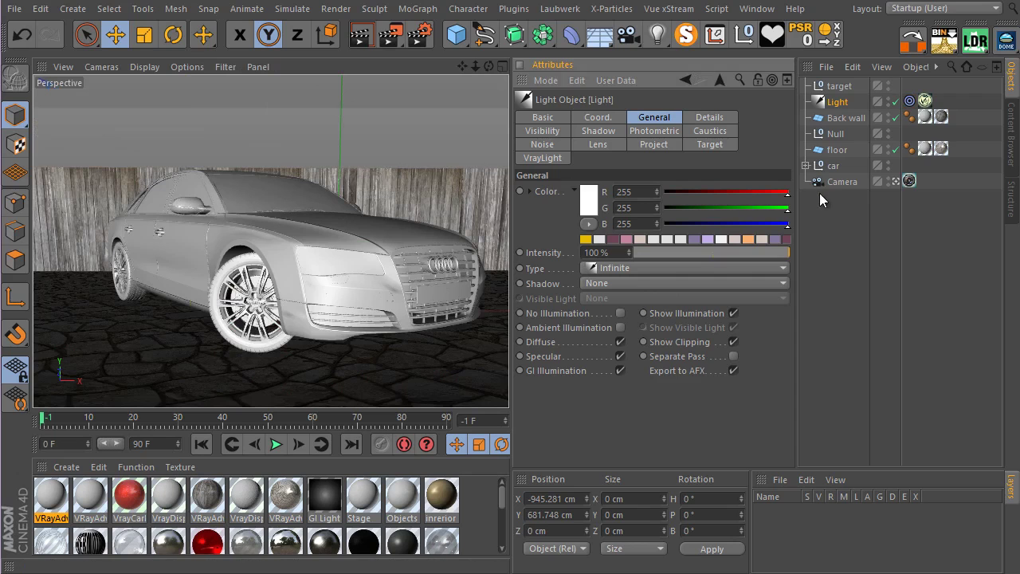
{"action": "left_click", "coordinate": [893, 180]}
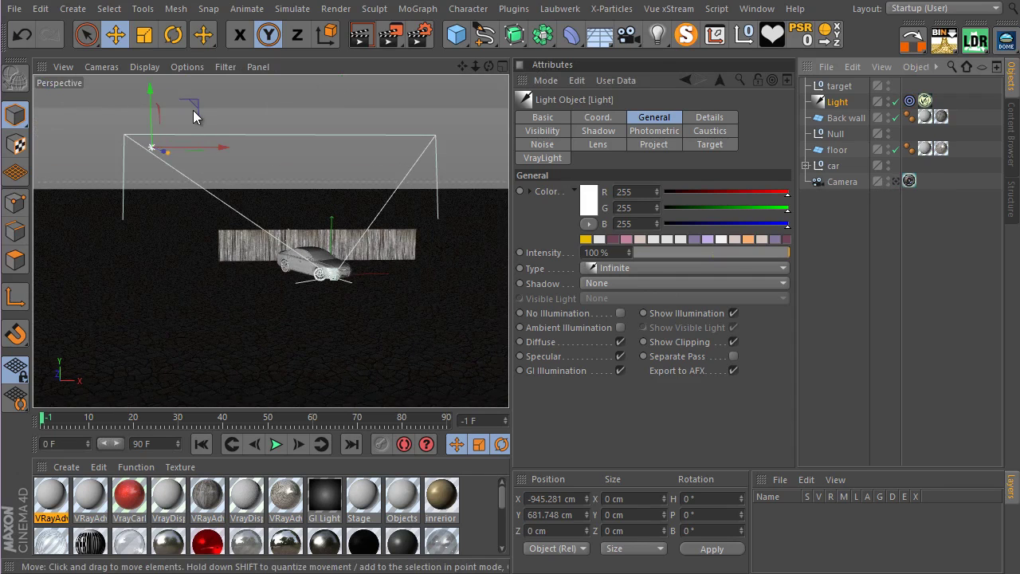
{"action": "left_click_drag", "start_coordinate": [192, 110], "coordinate": [226, 221], "text": "alt"}
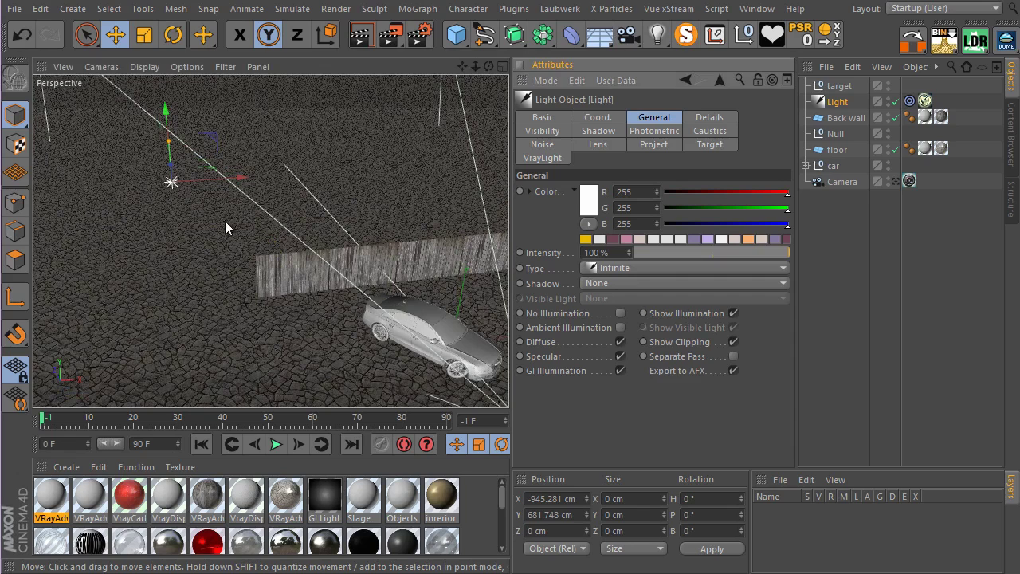
{"action": "left_click", "coordinate": [910, 101]}
{"action": "left_click_drag", "start_coordinate": [857, 86], "coordinate": [646, 156]}
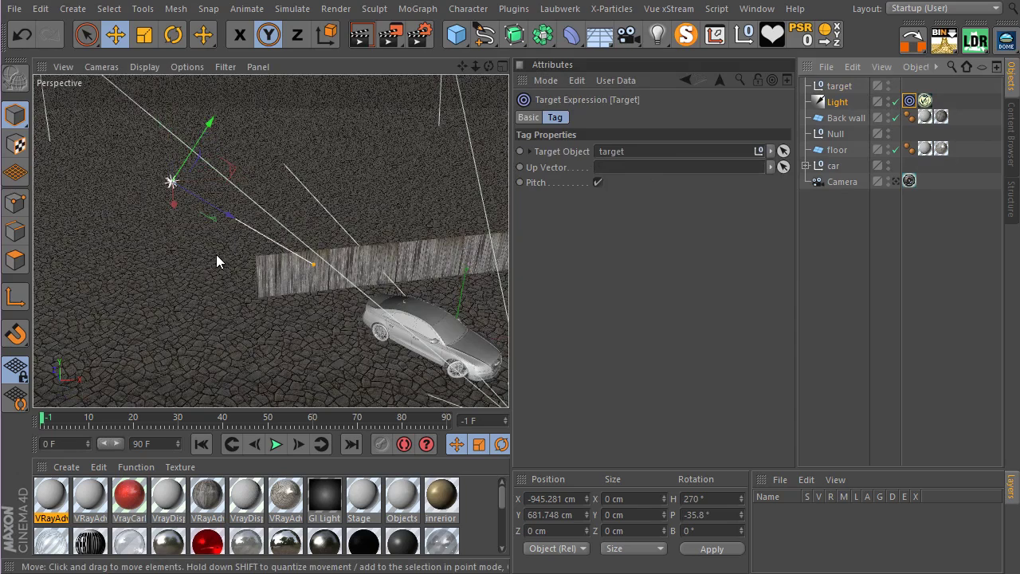
Move the target null to about Z 296 cm and the light to about X -1206, Y 418, Z 46 cm.
{"action": "left_click_drag", "start_coordinate": [216, 258], "coordinate": [139, 307], "text": "alt"}
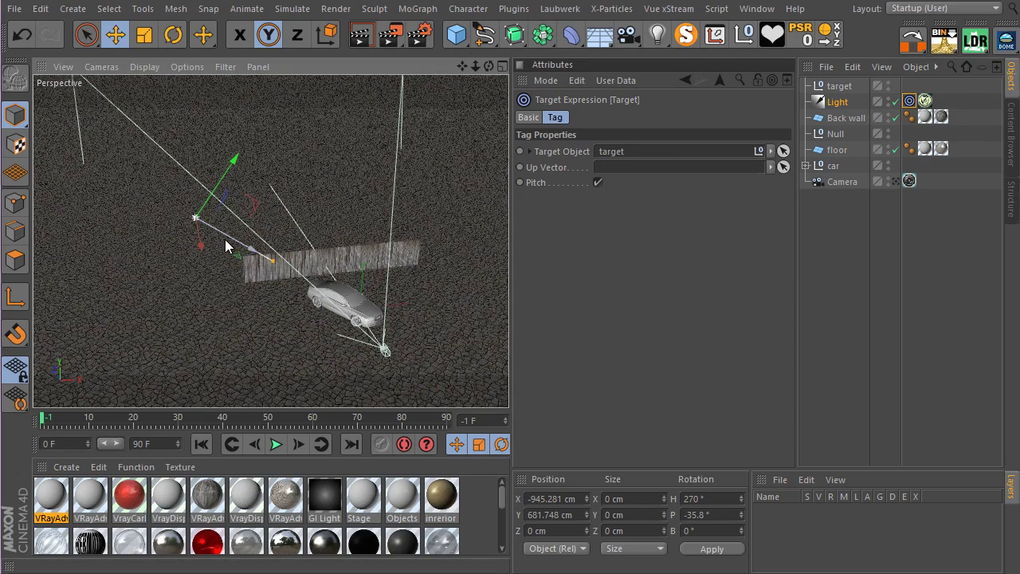
{"action": "left_click_drag", "start_coordinate": [201, 239], "coordinate": [179, 266]}
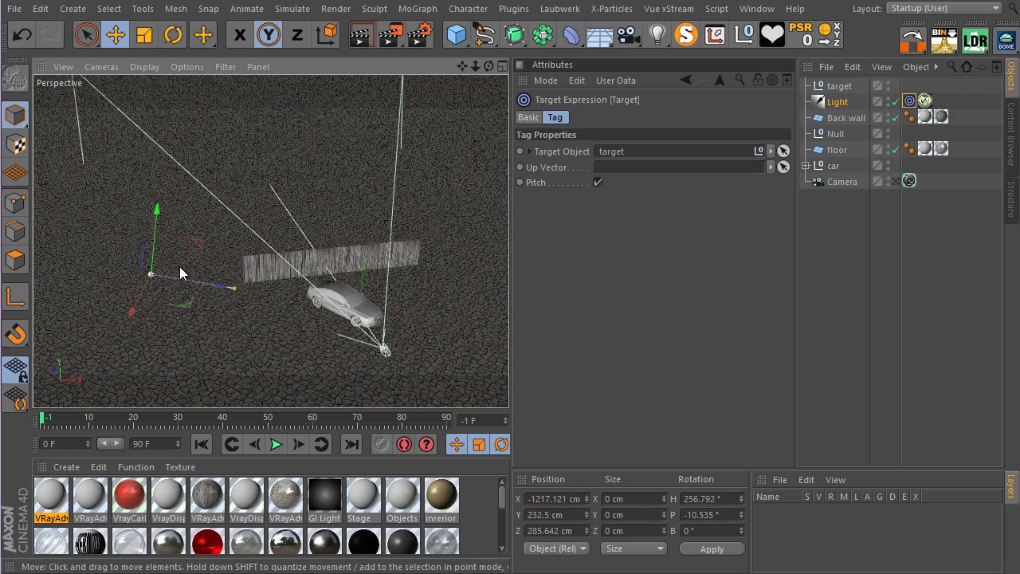
{"action": "left_click", "coordinate": [850, 89]}
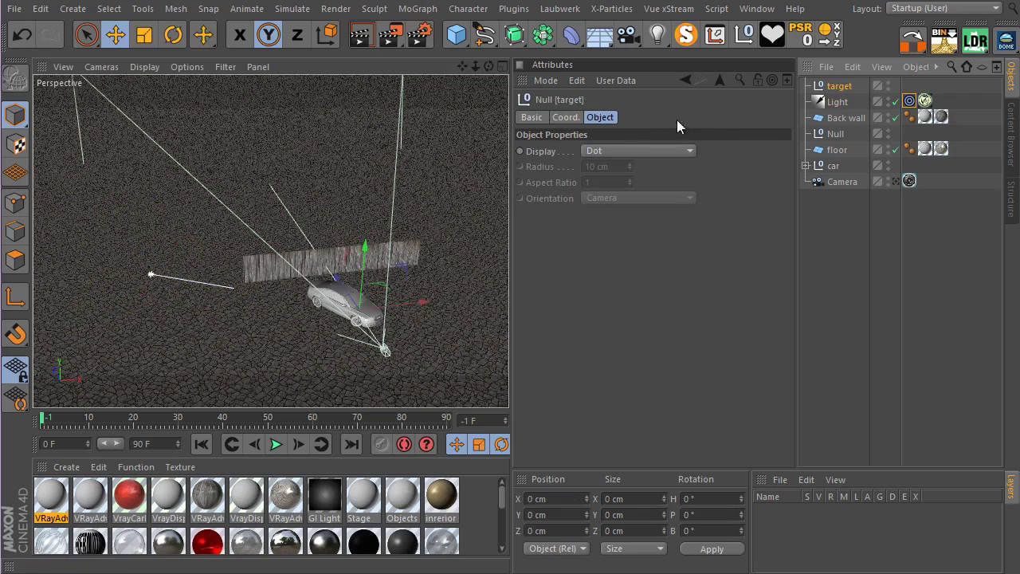
{"action": "left_click_drag", "start_coordinate": [277, 205], "coordinate": [383, 275], "text": "alt"}
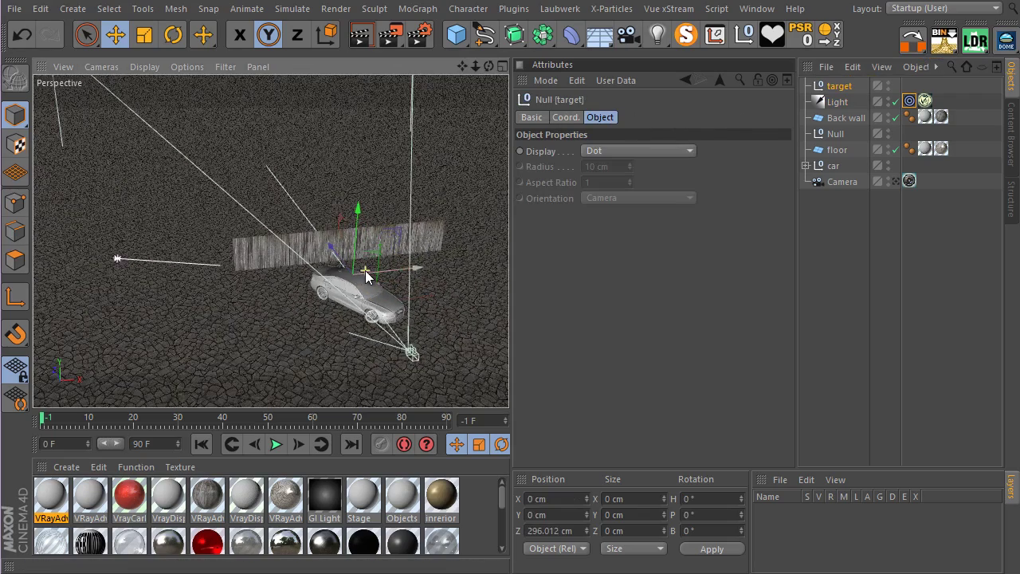
{"action": "left_click", "coordinate": [837, 102]}
{"action": "left_click_drag", "start_coordinate": [114, 291], "coordinate": [106, 200]}
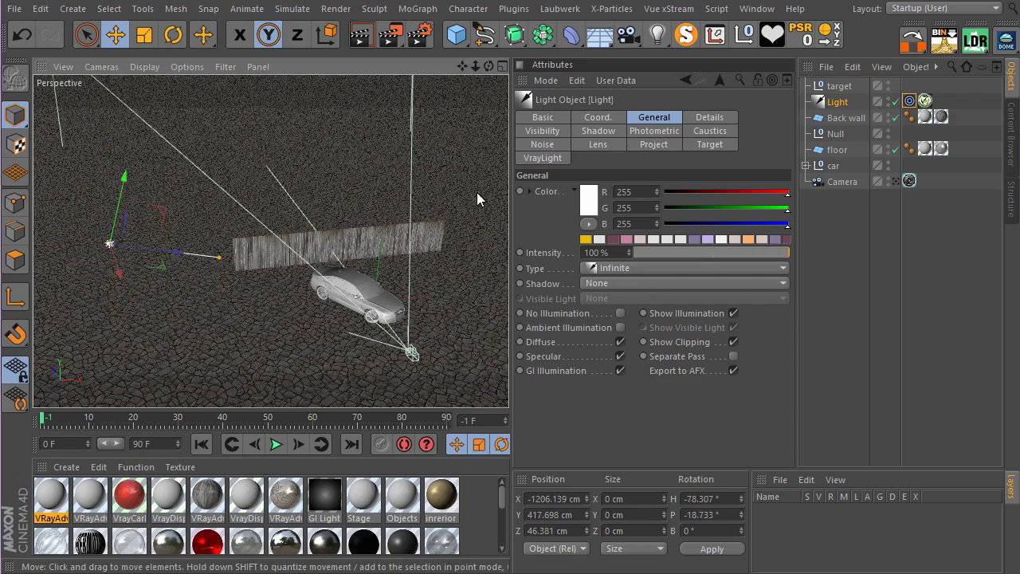
Delete the existing VrayPhysicalCamera tag from the scene camera.
{"action": "left_click", "coordinate": [910, 181]}
{"action": "left_click", "coordinate": [910, 210]}
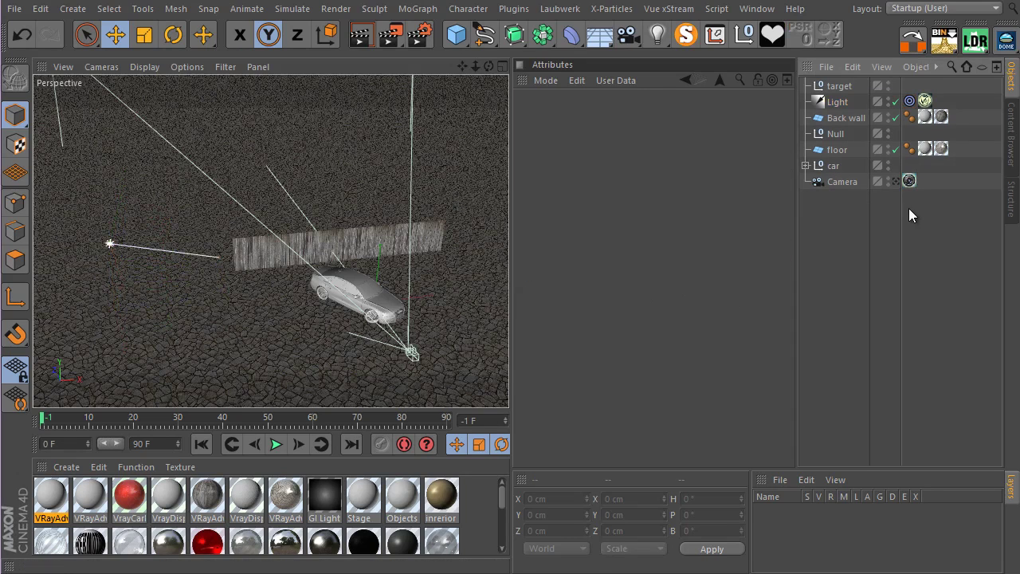
{"action": "left_click", "coordinate": [910, 186]}
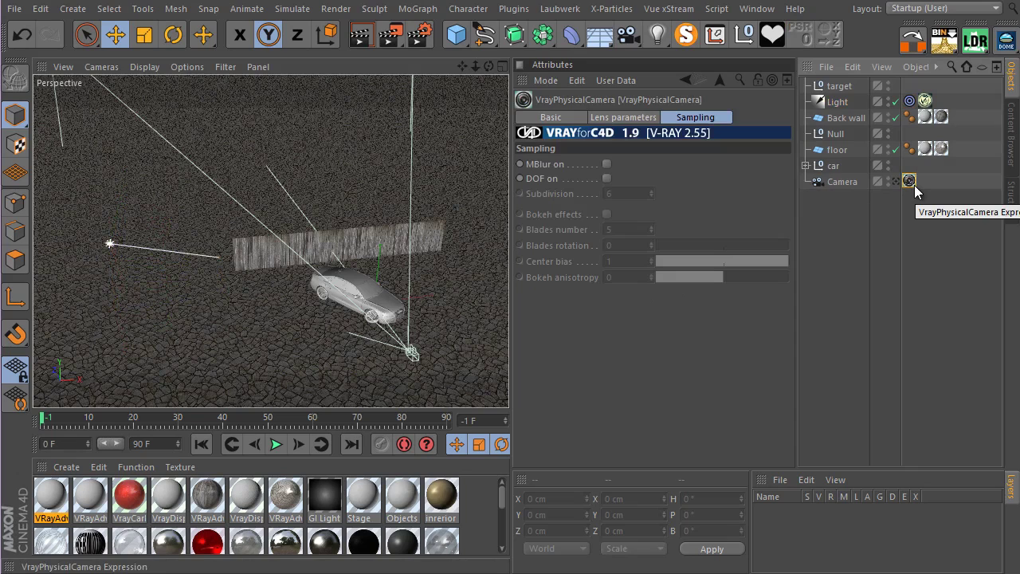
{"action": "left_click", "coordinate": [879, 196]}
Look through the scene camera and add a fresh VrayPhysicalCamera tag to it.
{"action": "left_click", "coordinate": [838, 185]}
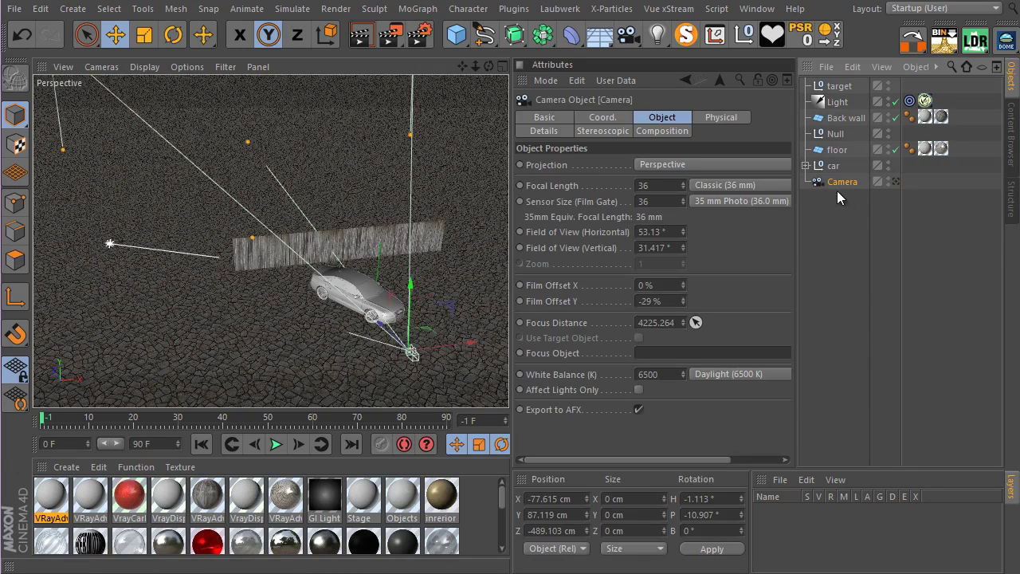
{"action": "left_click", "coordinate": [896, 181]}
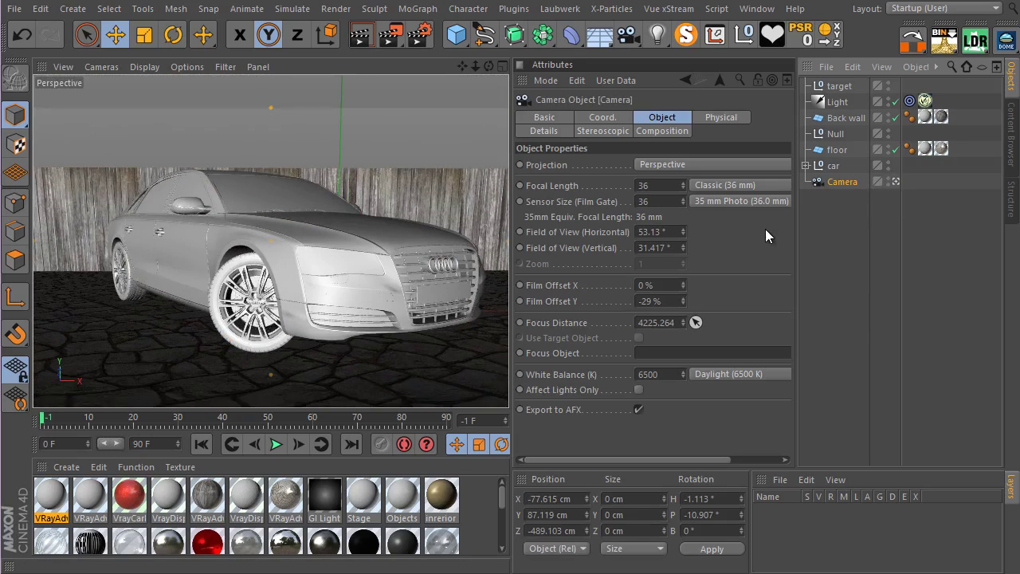
{"action": "right_click", "coordinate": [832, 183]}
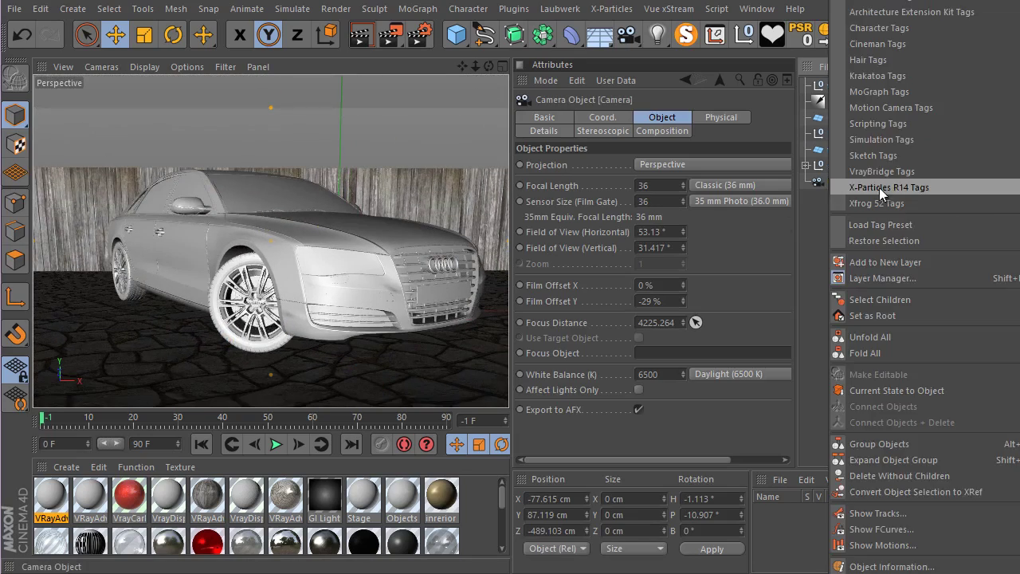
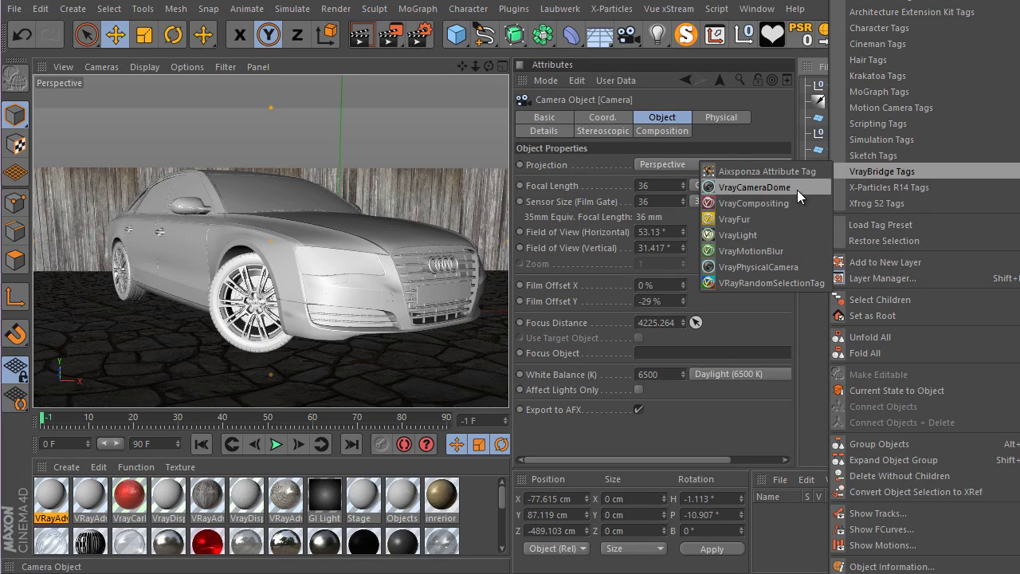
{"action": "left_click", "coordinate": [804, 260]}
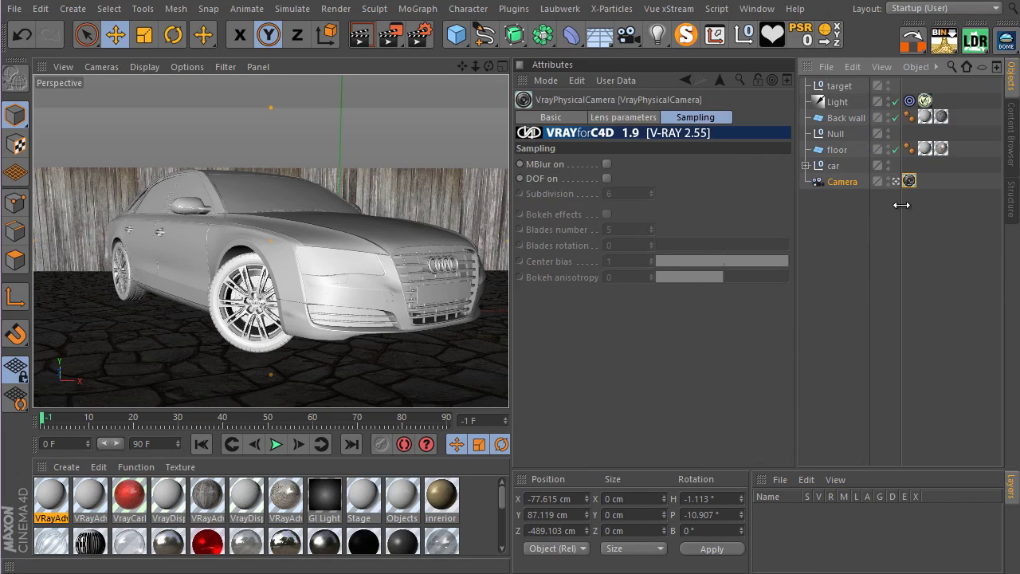
Review the lens parameters of the camera's VrayPhysicalCamera tag and start a test render of the view.
{"action": "left_click", "coordinate": [624, 118]}
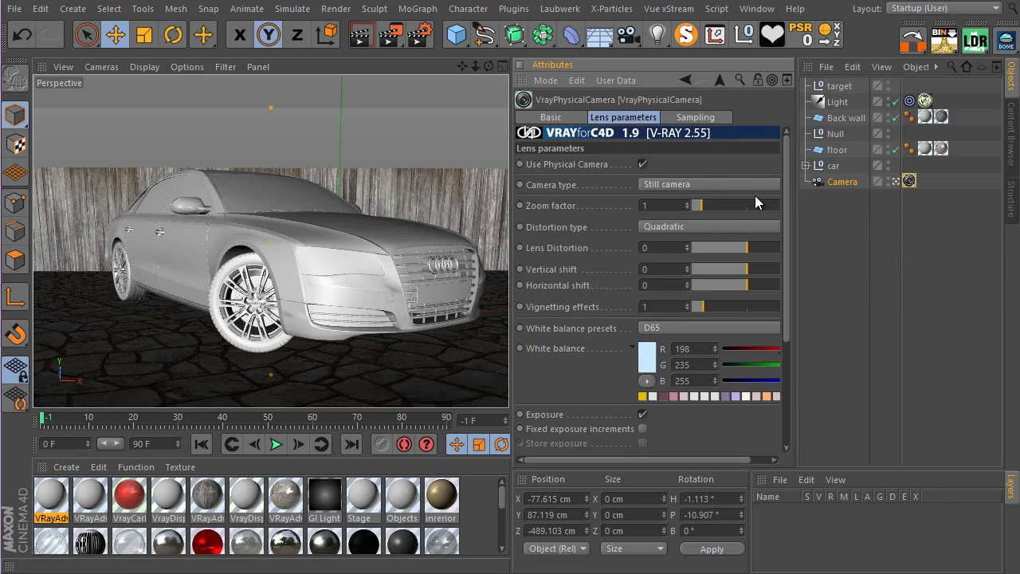
{"action": "scroll", "coordinate": [786, 247], "scroll_direction": "down", "scroll_amount": 5}
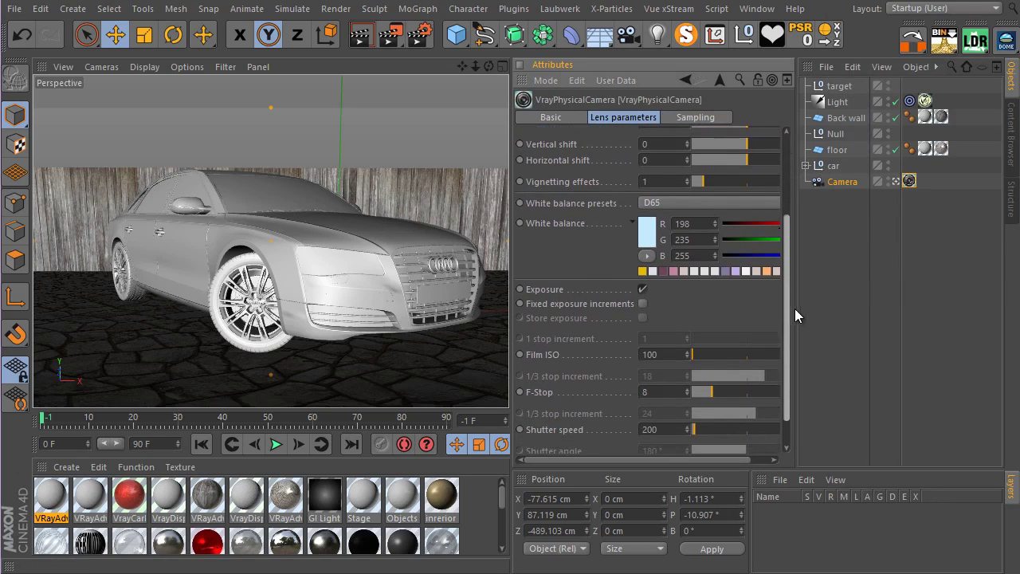
{"action": "scroll", "coordinate": [795, 309], "scroll_direction": "up", "scroll_amount": 5}
{"action": "scroll", "coordinate": [792, 220], "scroll_direction": "up", "scroll_amount": 1}
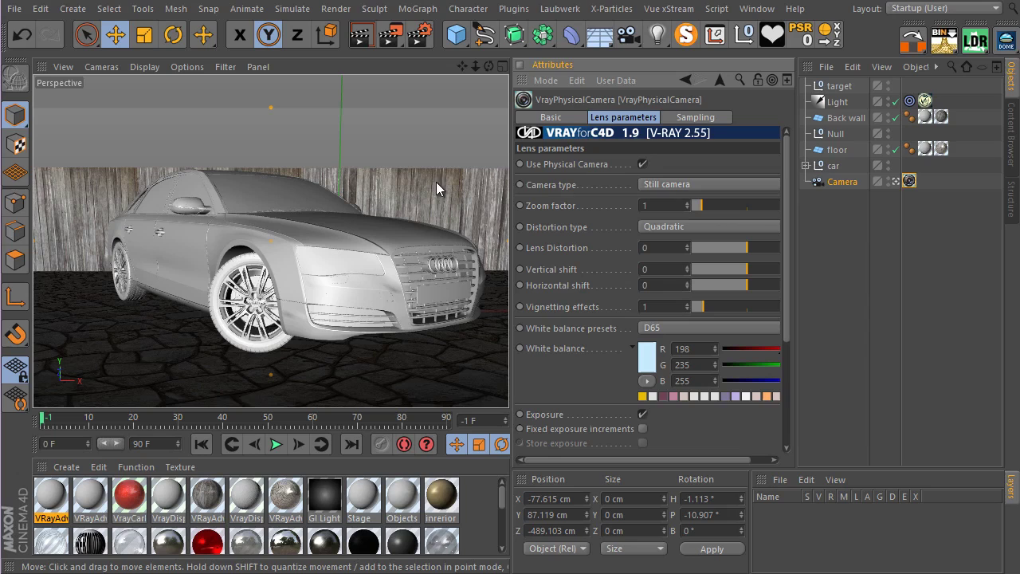
{"action": "left_click", "coordinate": [362, 35]}
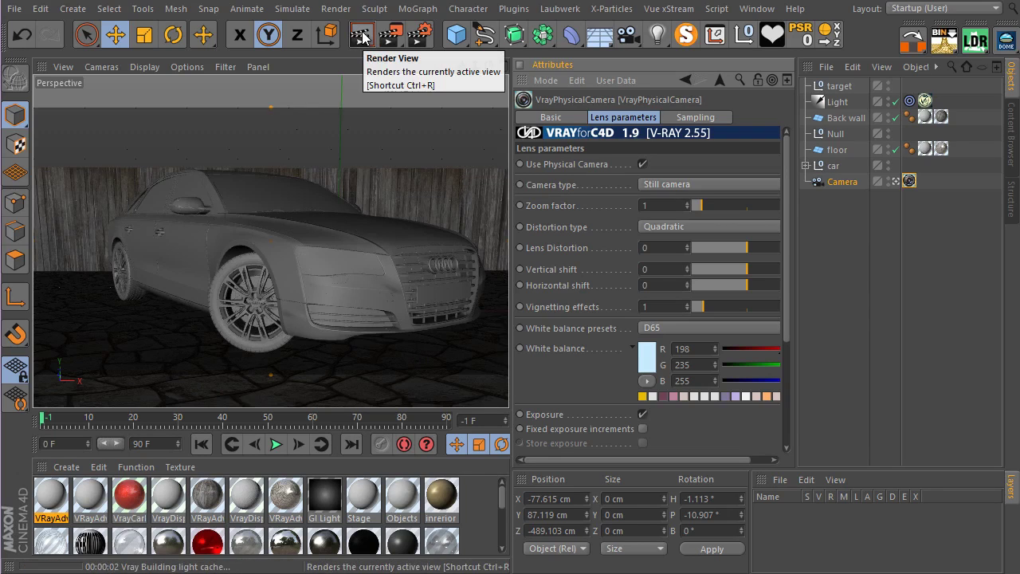
{"action": "left_click", "coordinate": [913, 253]}
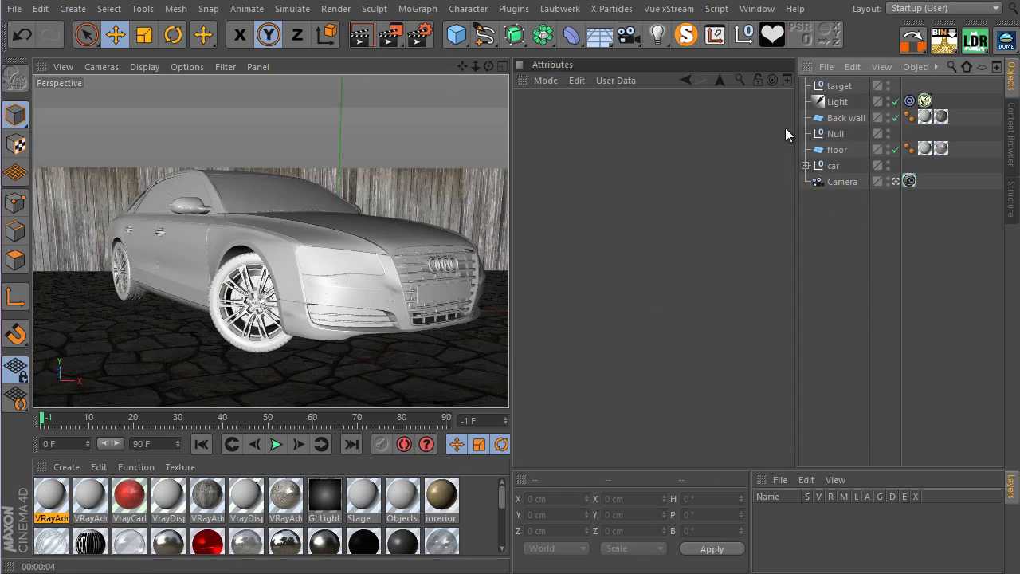
Enable shadows in the common settings of the light's VrayLight tag and render the view.
{"action": "left_click", "coordinate": [839, 102]}
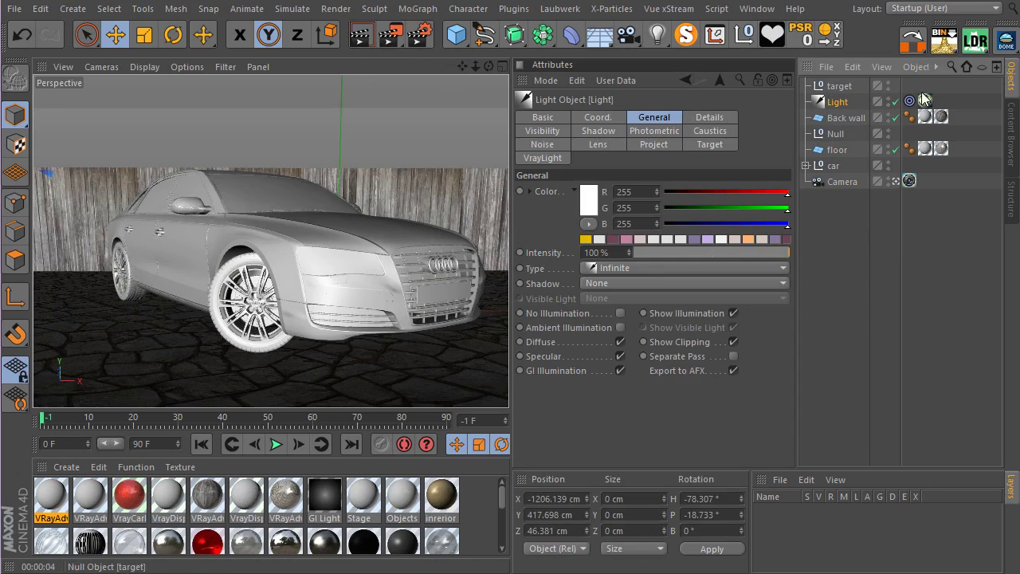
{"action": "left_click", "coordinate": [925, 101]}
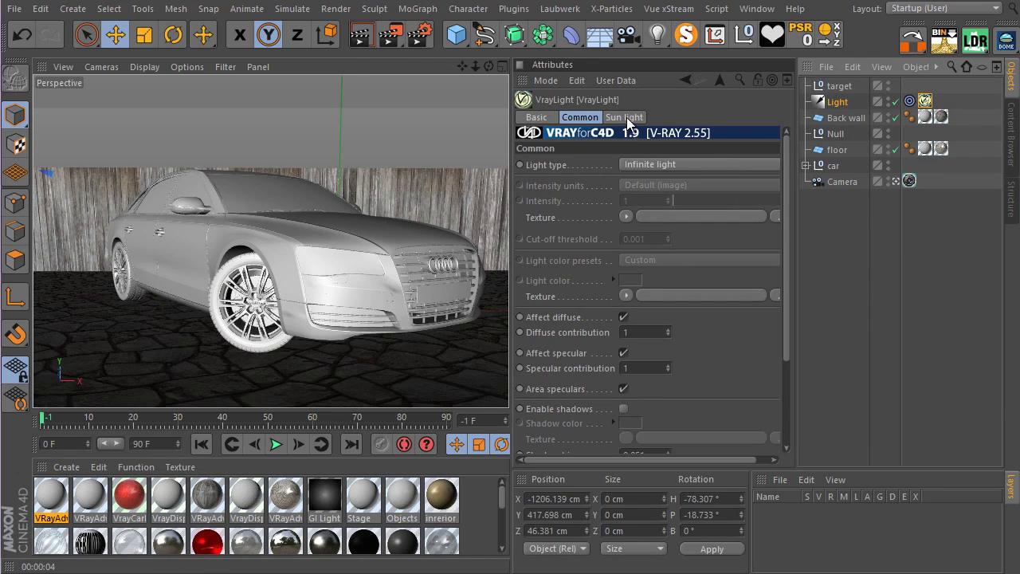
{"action": "left_click", "coordinate": [623, 409]}
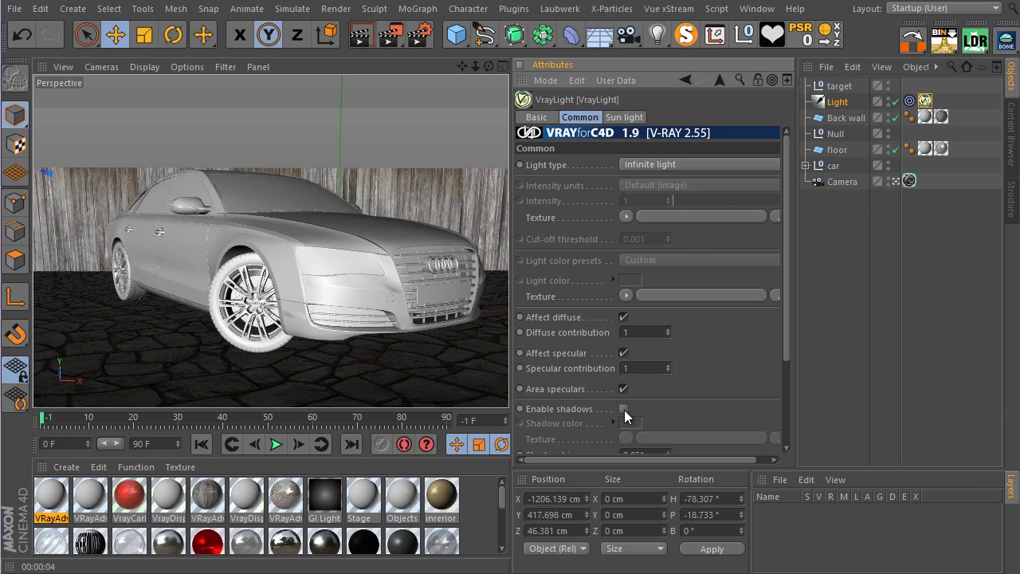
{"action": "left_click", "coordinate": [369, 39]}
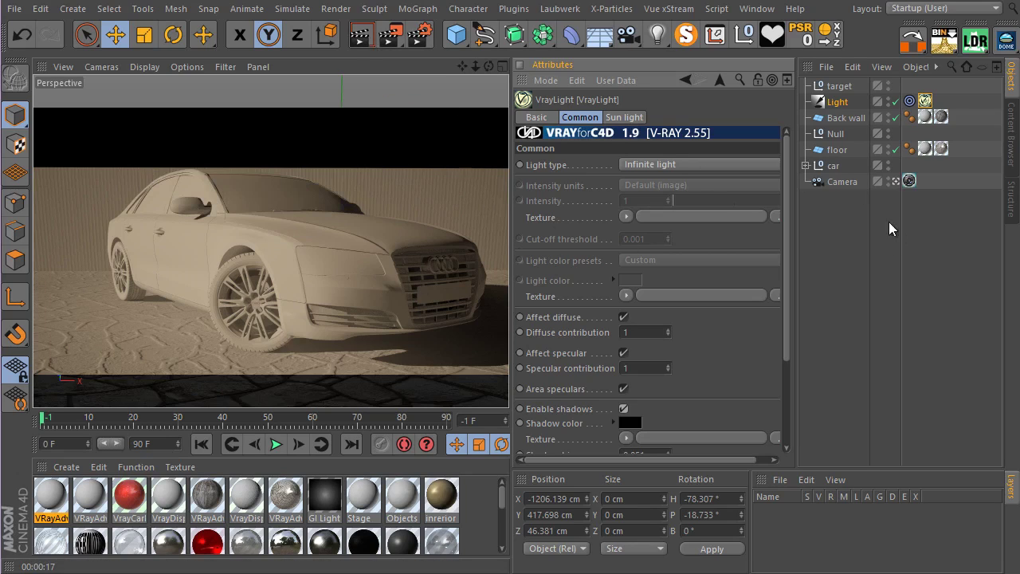
{"action": "left_click", "coordinate": [923, 104]}
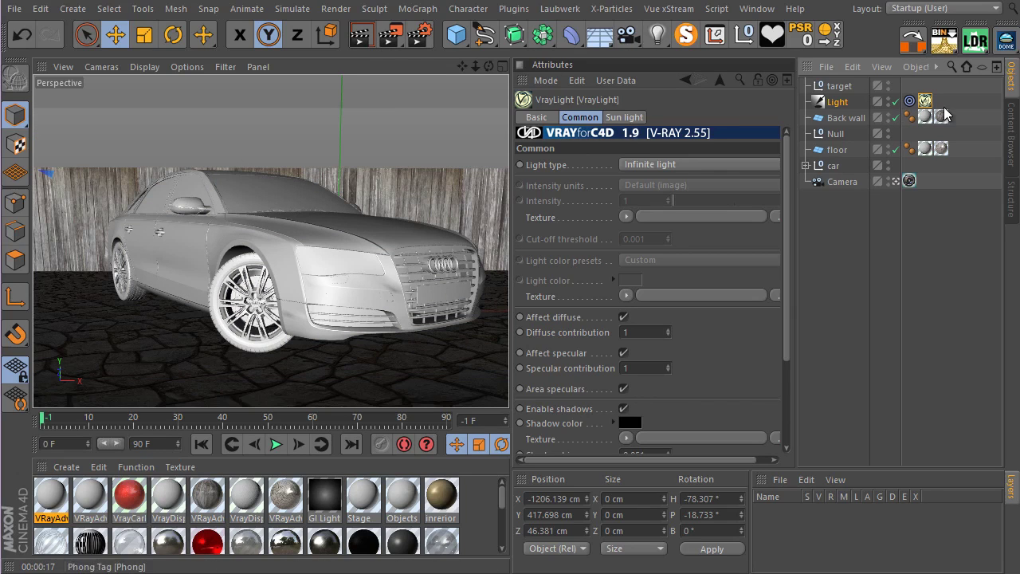
Set the turbidity of the light's physical sun to 2 in its VrayLight tag.
{"action": "left_click", "coordinate": [628, 118]}
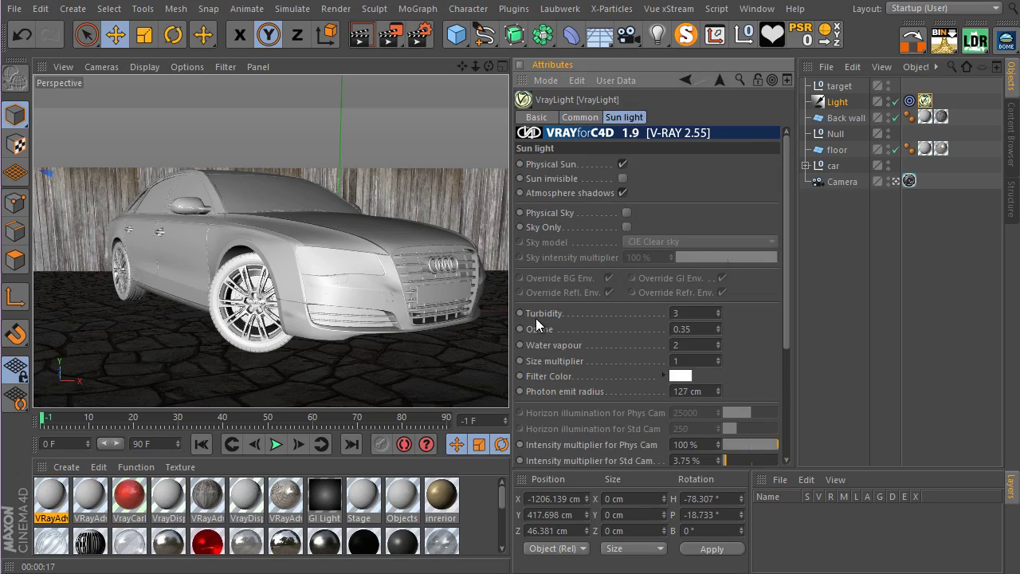
{"action": "left_click", "coordinate": [684, 313]}
{"action": "type", "text": "2"}
Set the white balance preset of the camera's VrayPhysicalCamera tag to Neutral and render the view.
{"action": "left_click", "coordinate": [913, 180]}
{"action": "left_click", "coordinate": [634, 119]}
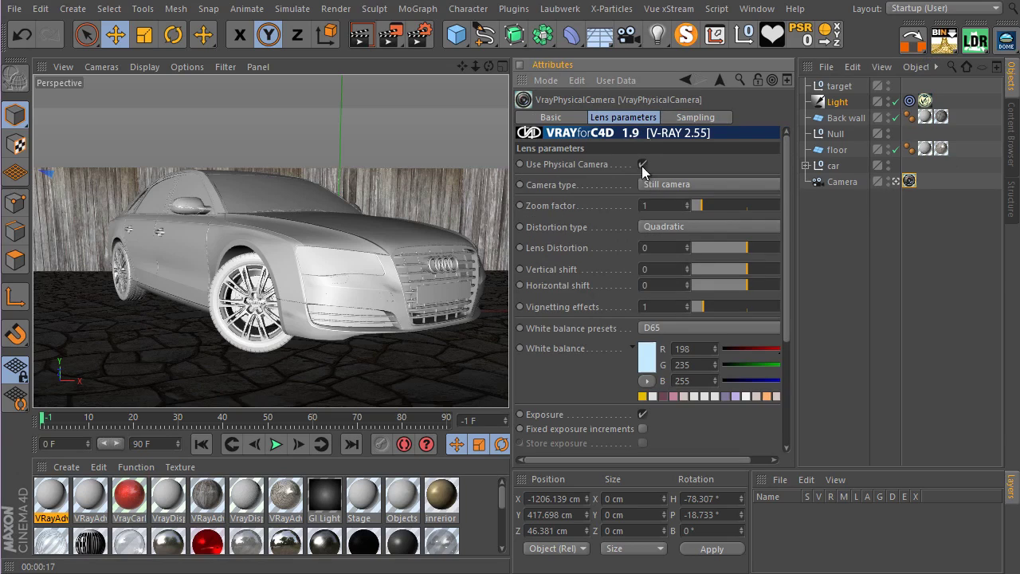
{"action": "left_click", "coordinate": [726, 329]}
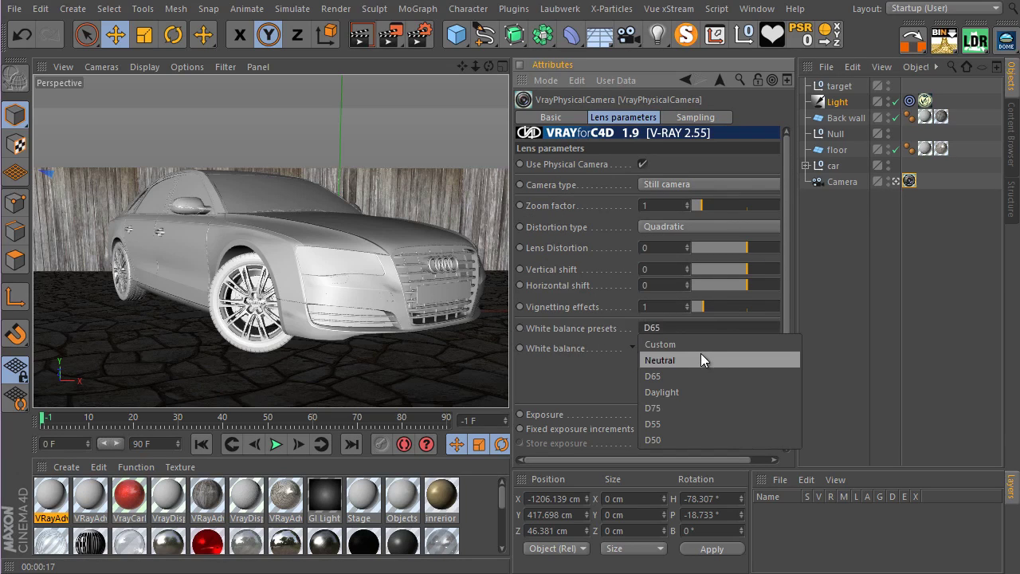
{"action": "left_click", "coordinate": [701, 356]}
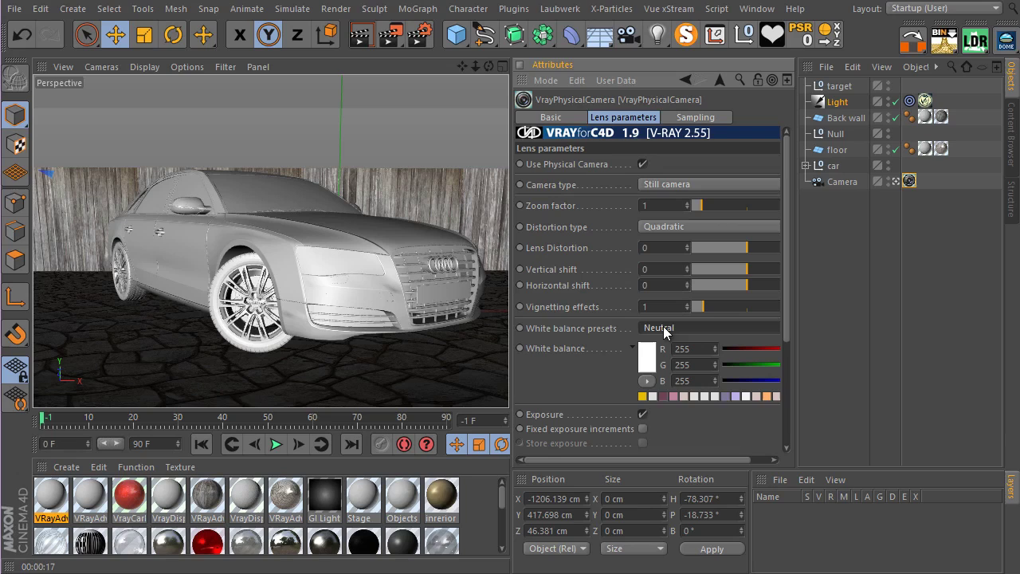
{"action": "left_click", "coordinate": [360, 46]}
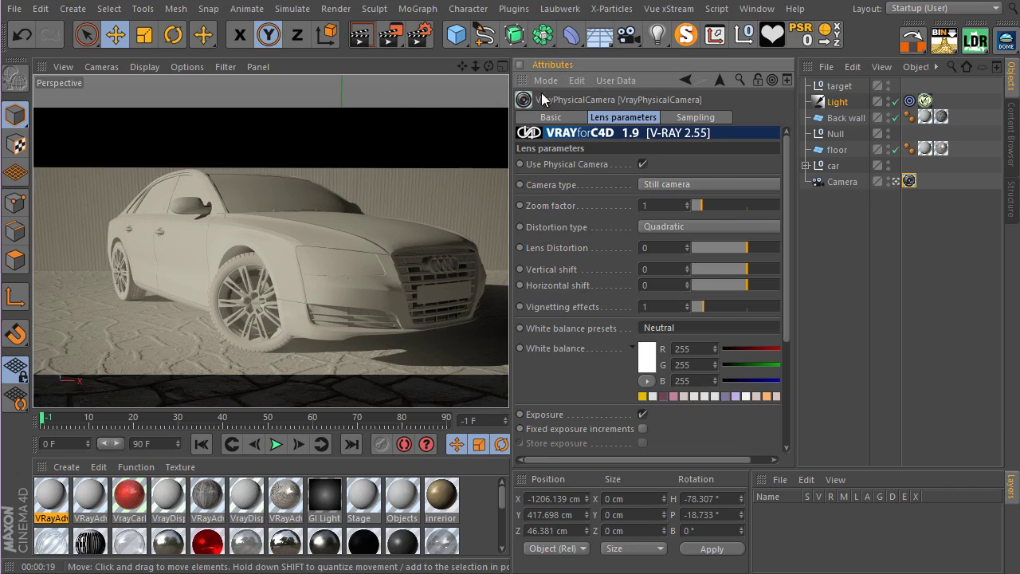
Set the background environment multiplier to 1 in the VrayBridge render settings and close them.
{"action": "left_click", "coordinate": [417, 37]}
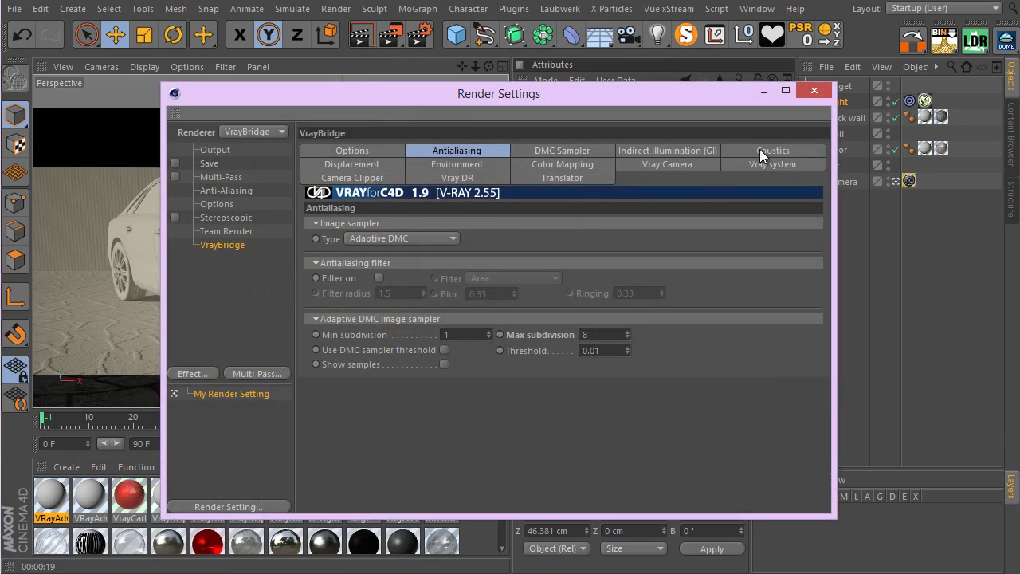
{"action": "left_click", "coordinate": [443, 163]}
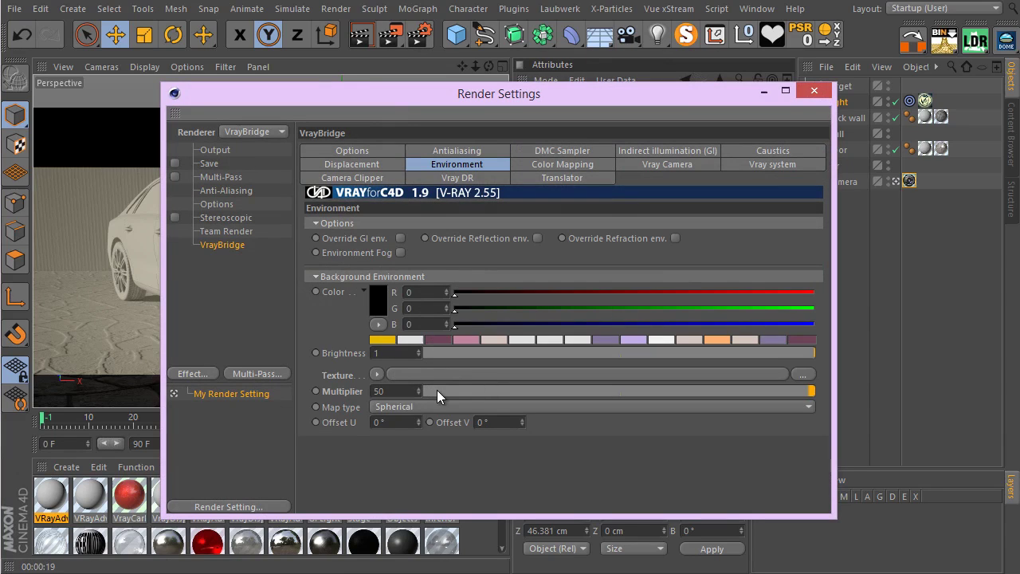
{"action": "left_click_drag", "start_coordinate": [437, 390], "coordinate": [396, 392]}
{"action": "left_click", "coordinate": [492, 391]}
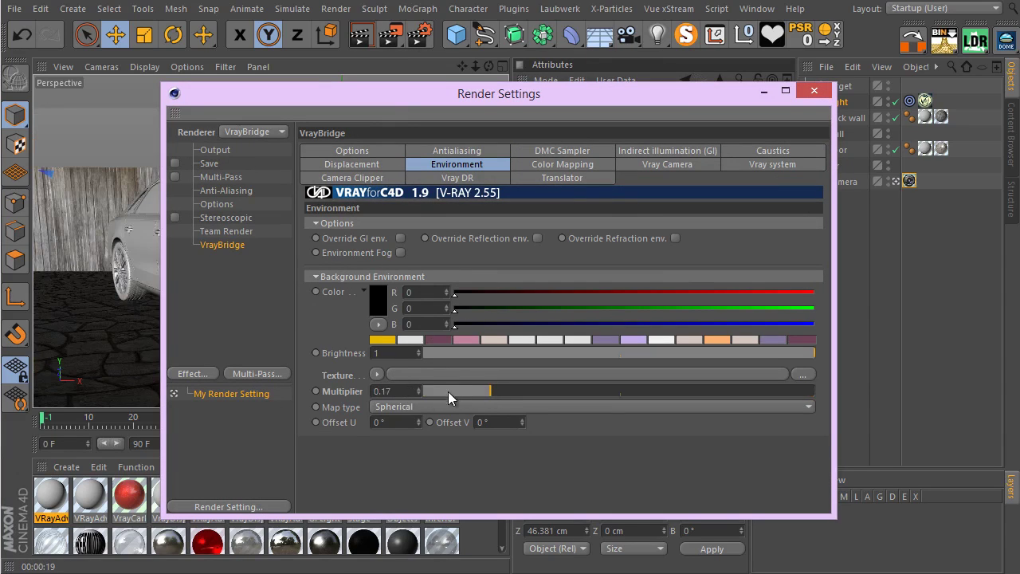
{"action": "double_click", "coordinate": [411, 391]}
{"action": "type", "text": "1"}
{"action": "key", "text": "Return"}
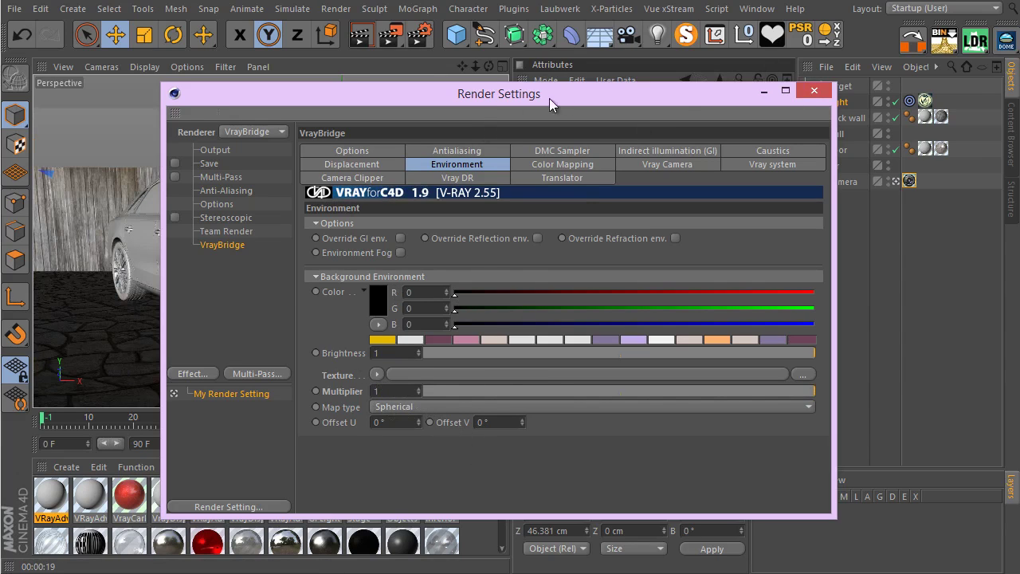
{"action": "left_click_drag", "start_coordinate": [549, 98], "coordinate": [797, 56]}
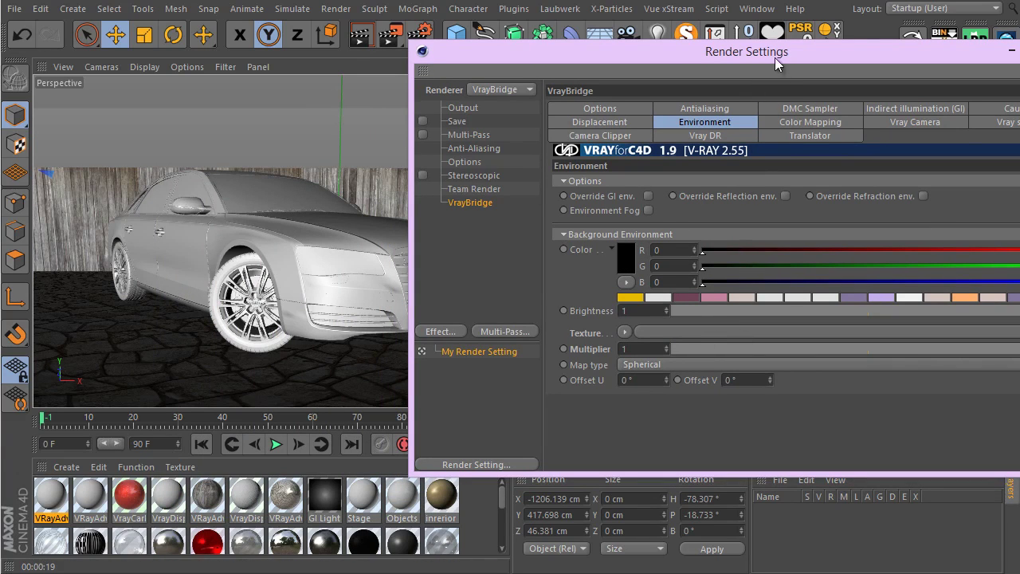
{"action": "left_click_drag", "start_coordinate": [775, 58], "coordinate": [465, 67]}
{"action": "left_click", "coordinate": [749, 63]}
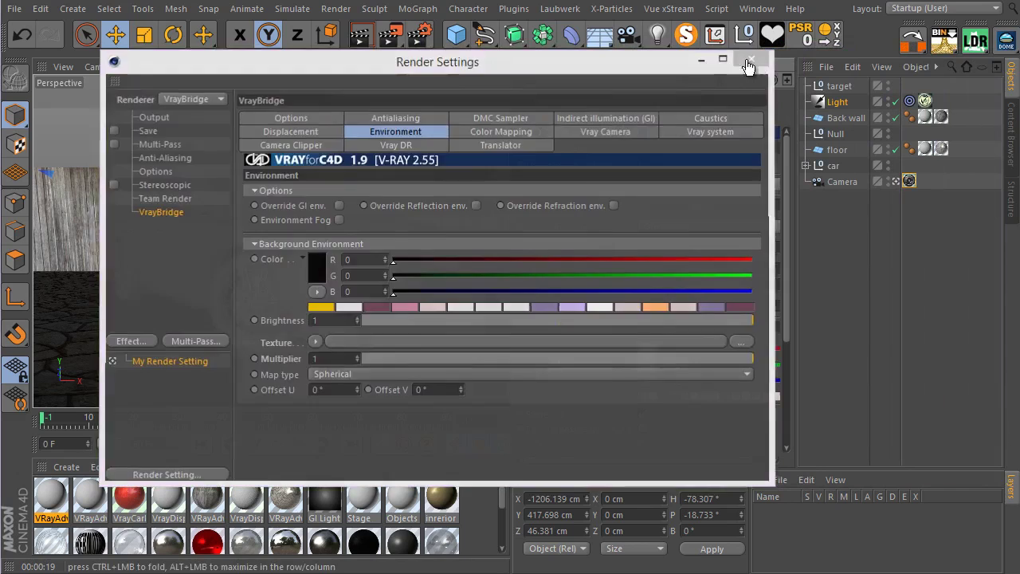
Add a new light named dome and rename the existing infinite light as sun.
{"action": "left_click", "coordinate": [660, 37]}
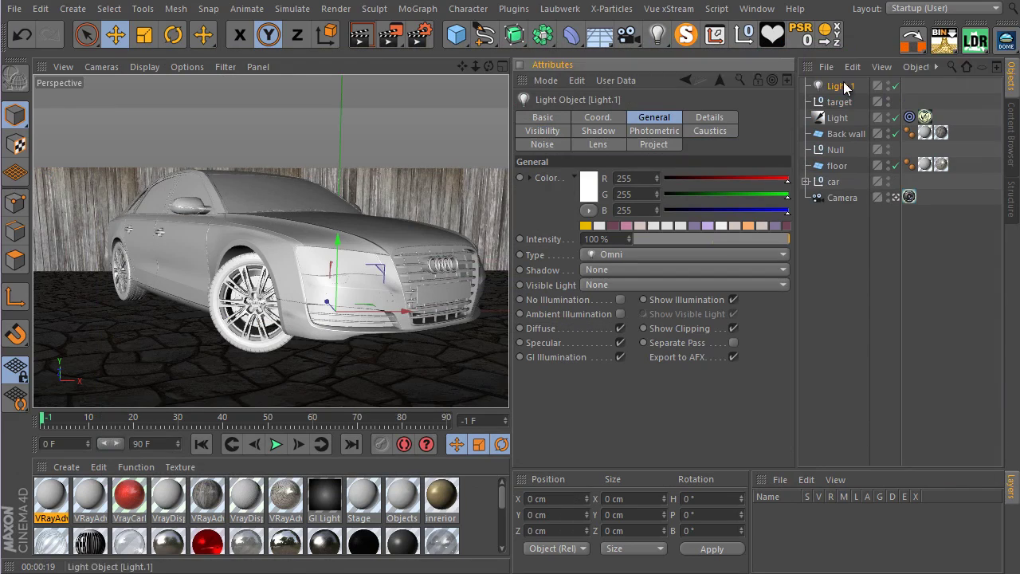
{"action": "type", "text": "dome"}
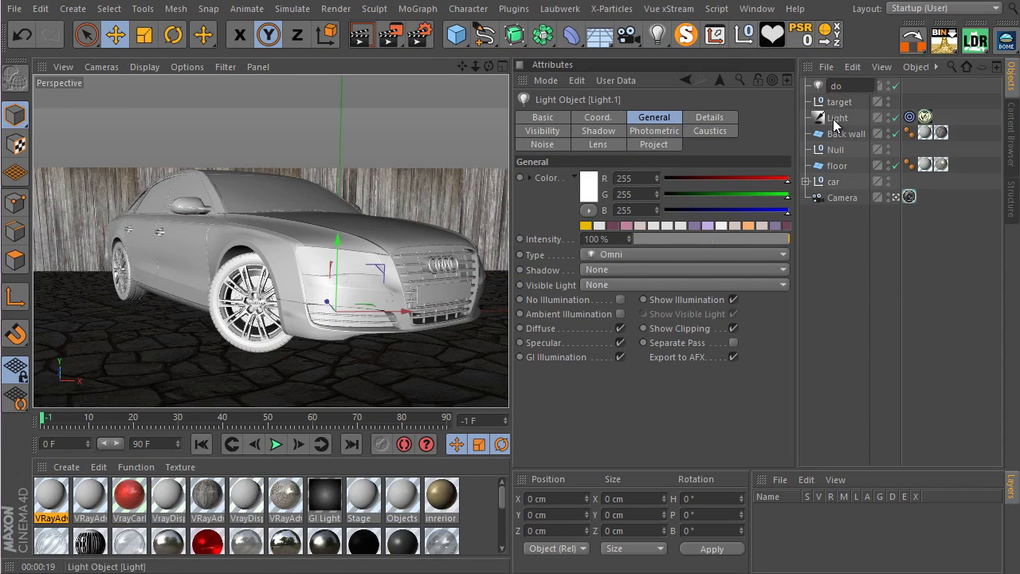
{"action": "left_click", "coordinate": [835, 124]}
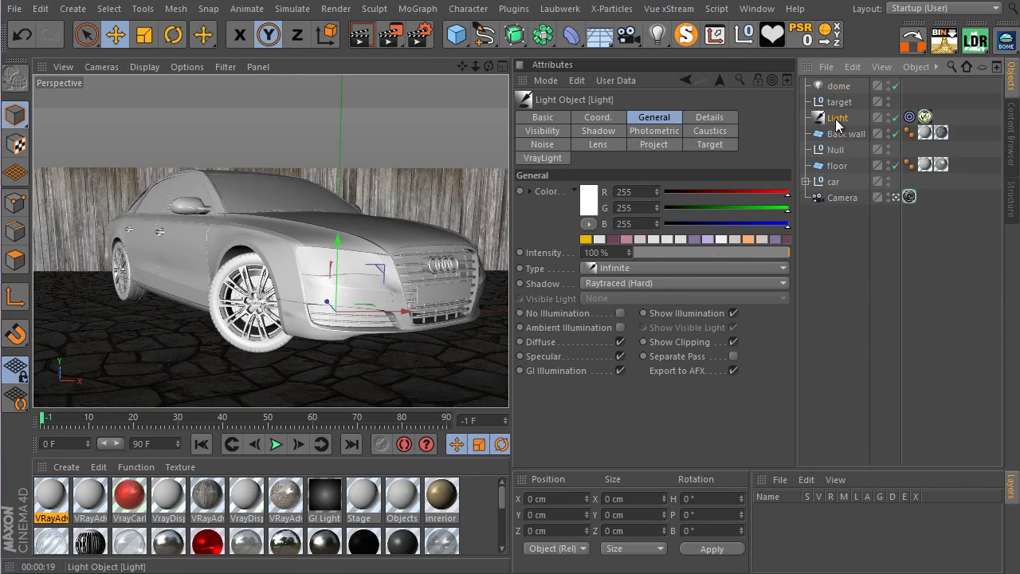
{"action": "double_click", "coordinate": [837, 119]}
{"action": "type", "text": "sun"}
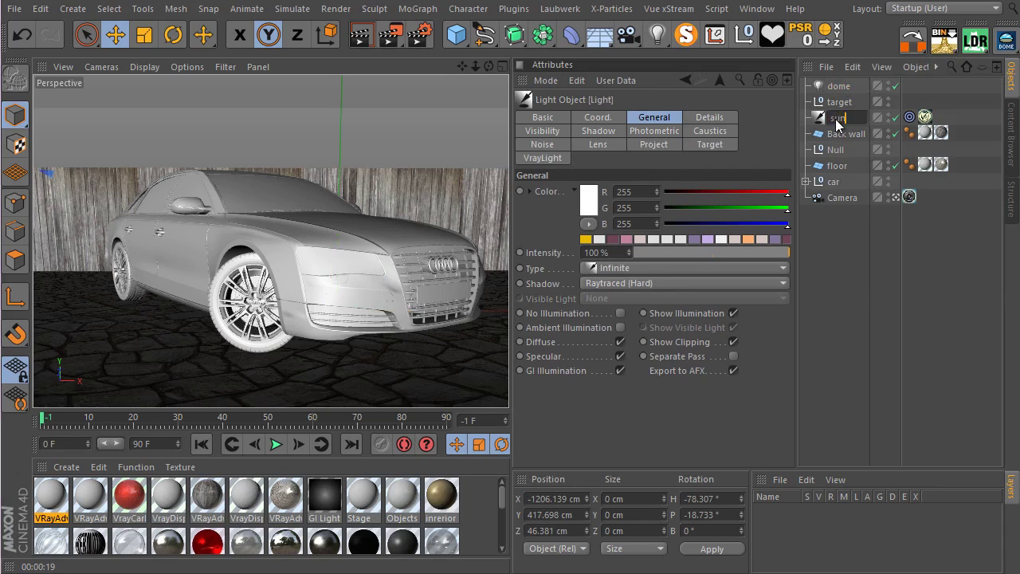
{"action": "key", "text": "Return"}
Add a VrayLight tag to the dome light.
{"action": "left_click", "coordinate": [837, 86]}
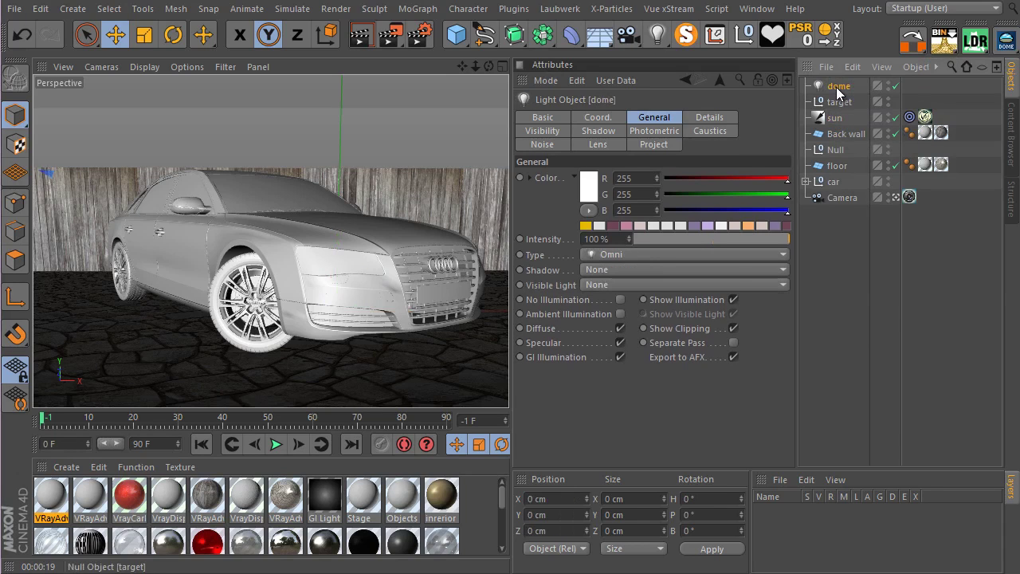
{"action": "right_click", "coordinate": [837, 86]}
{"action": "mouse_move", "coordinate": [923, 174]}
{"action": "mouse_move", "coordinate": [846, 172]}
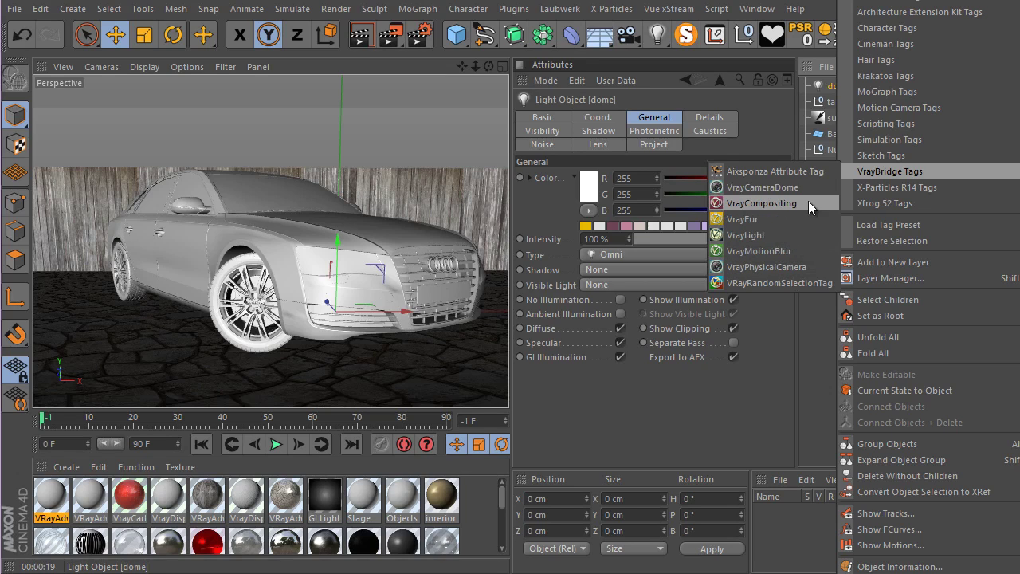
{"action": "left_click", "coordinate": [794, 234]}
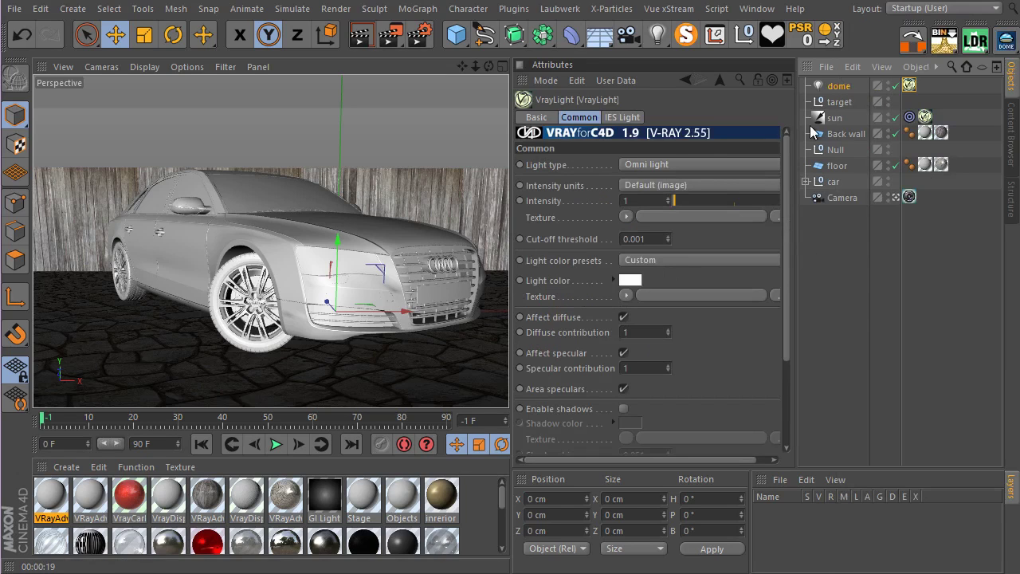
Change the dome light's VrayLight tag to an Area light with the area type Dome.
{"action": "left_click", "coordinate": [648, 164]}
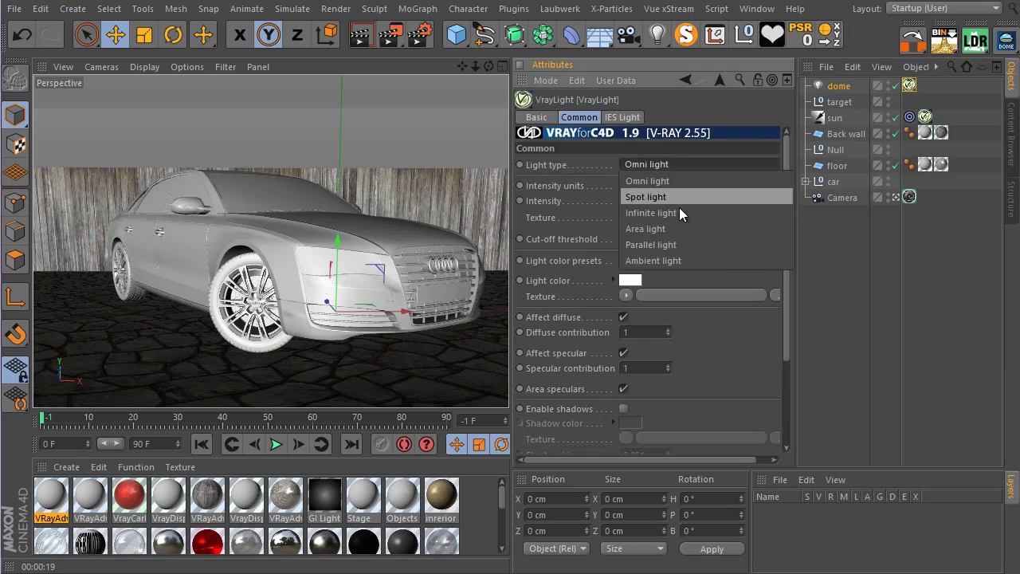
{"action": "left_click", "coordinate": [569, 207]}
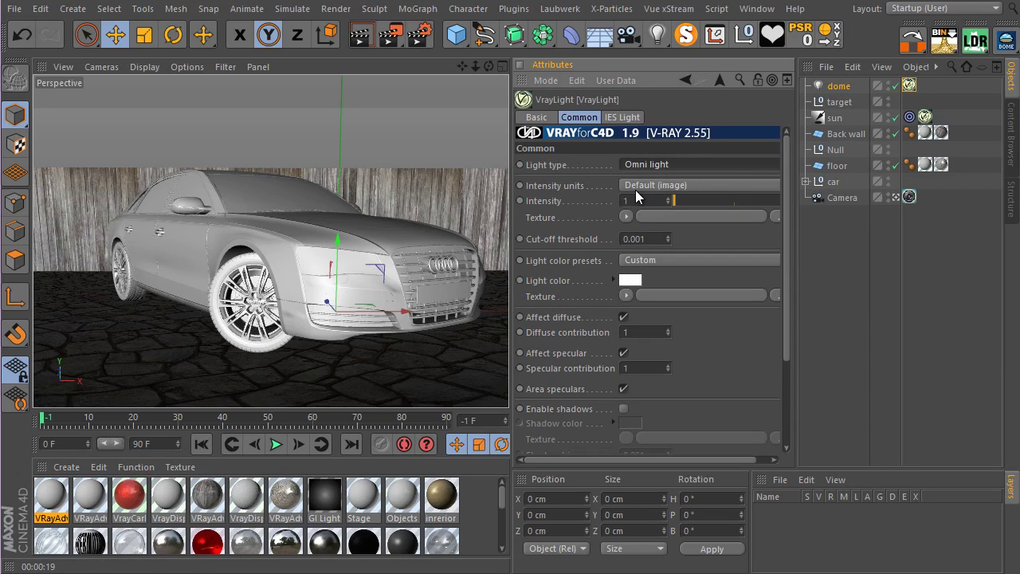
{"action": "left_click", "coordinate": [667, 164]}
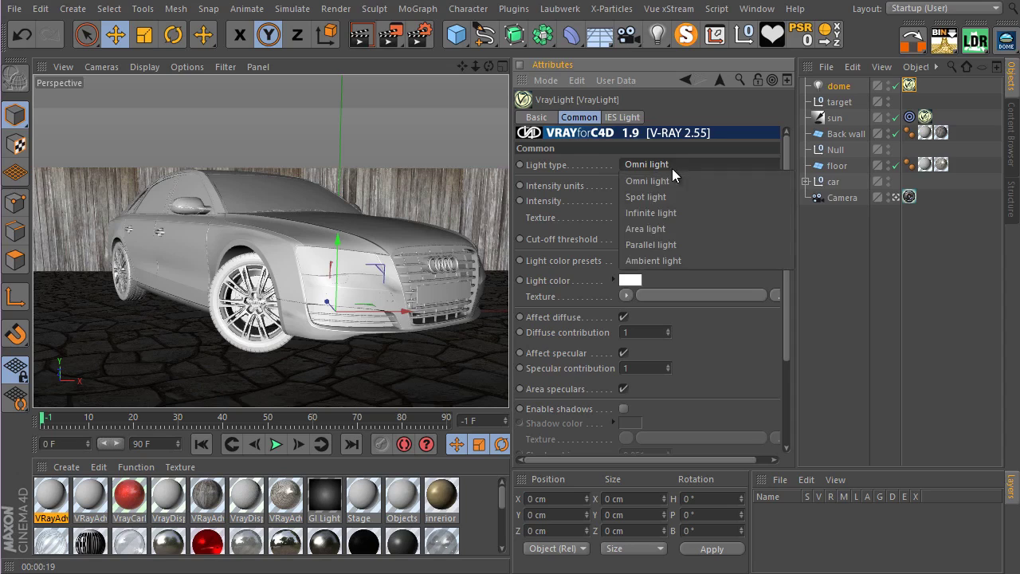
{"action": "left_click", "coordinate": [695, 229]}
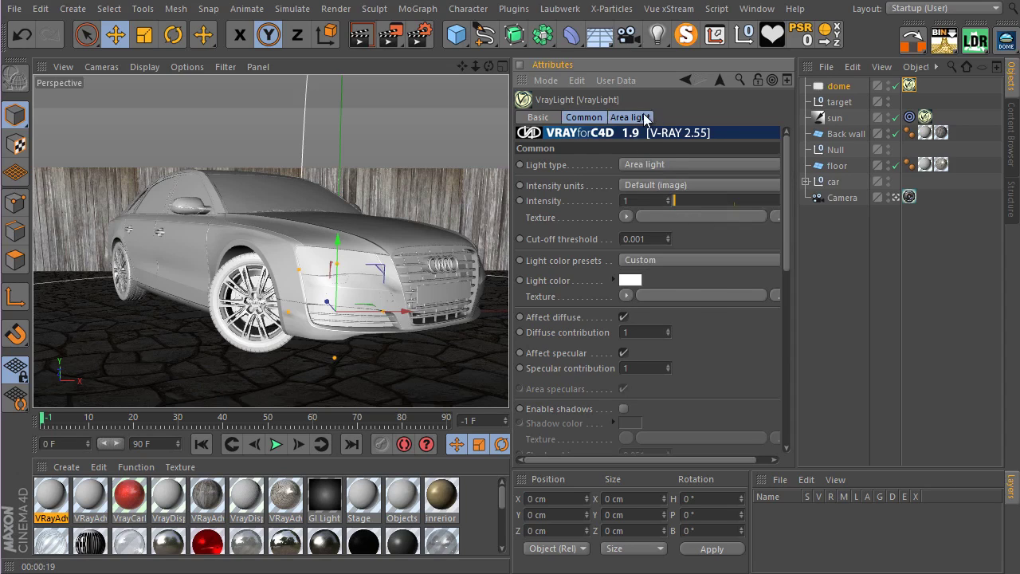
{"action": "left_click", "coordinate": [645, 120]}
{"action": "left_click", "coordinate": [675, 164]}
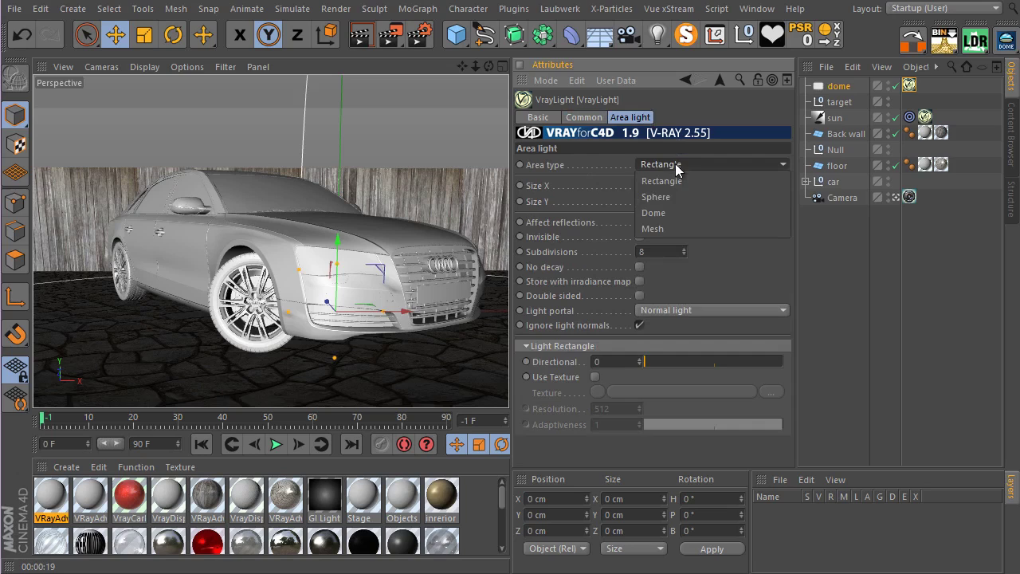
{"action": "left_click", "coordinate": [714, 212]}
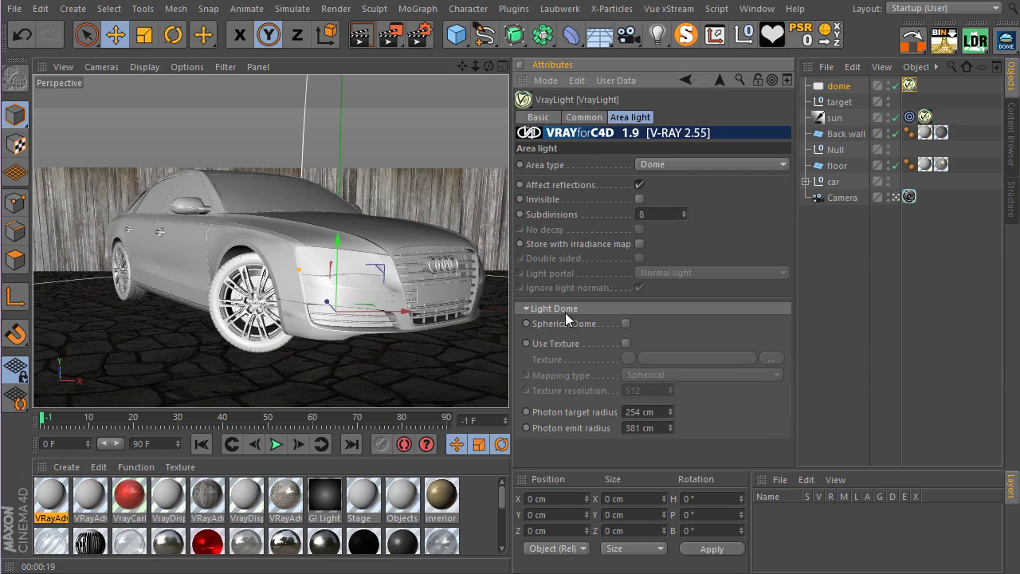
Enable Spherical Dome and Use Texture, and load VizPeople_non_commercial_hdr_v1_03.hdr from D:\Textures as the texture without copying it to the project.
{"action": "left_click", "coordinate": [627, 342]}
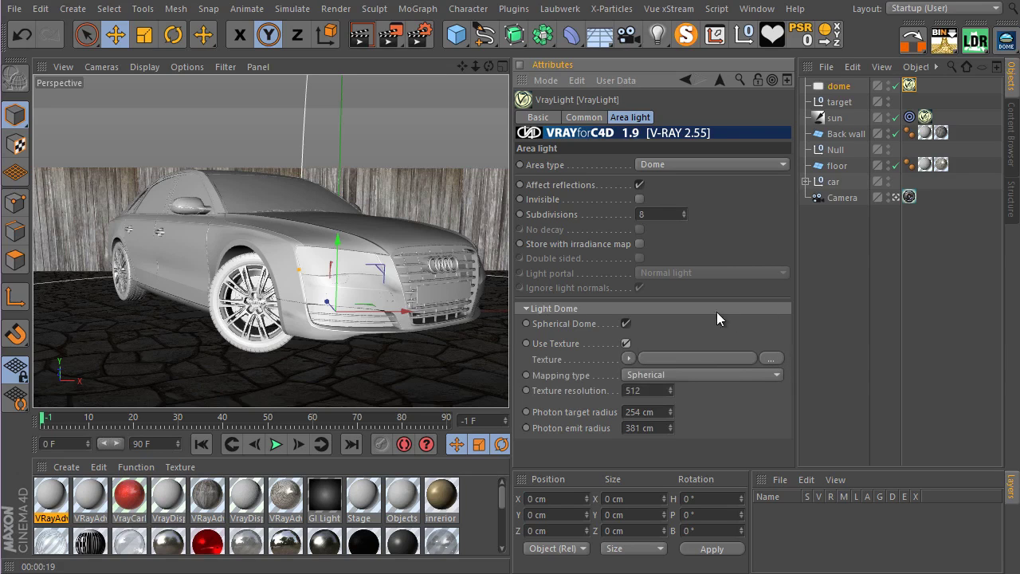
{"action": "left_click", "coordinate": [773, 358]}
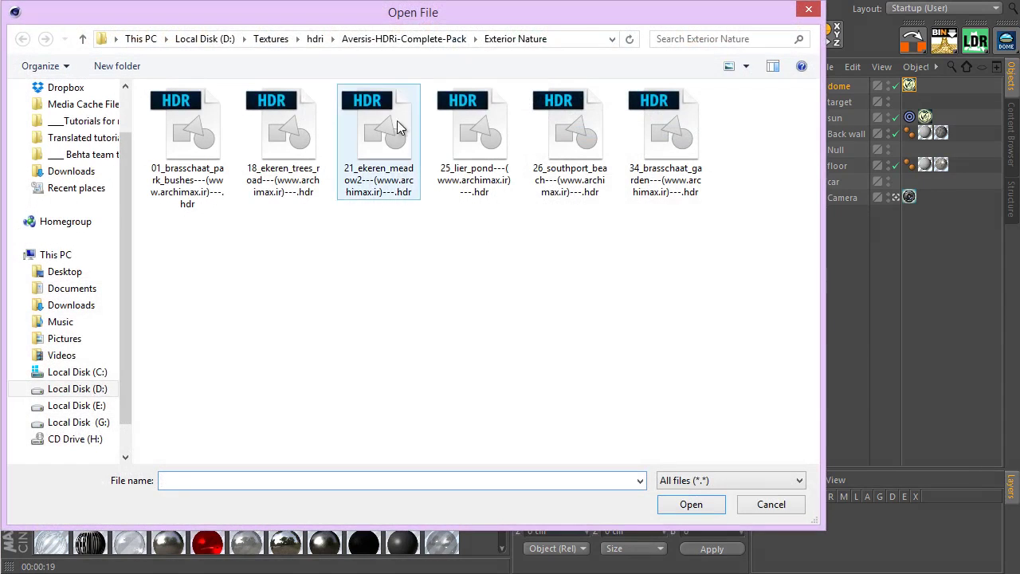
{"action": "left_click", "coordinate": [314, 39]}
{"action": "left_click", "coordinate": [271, 39]}
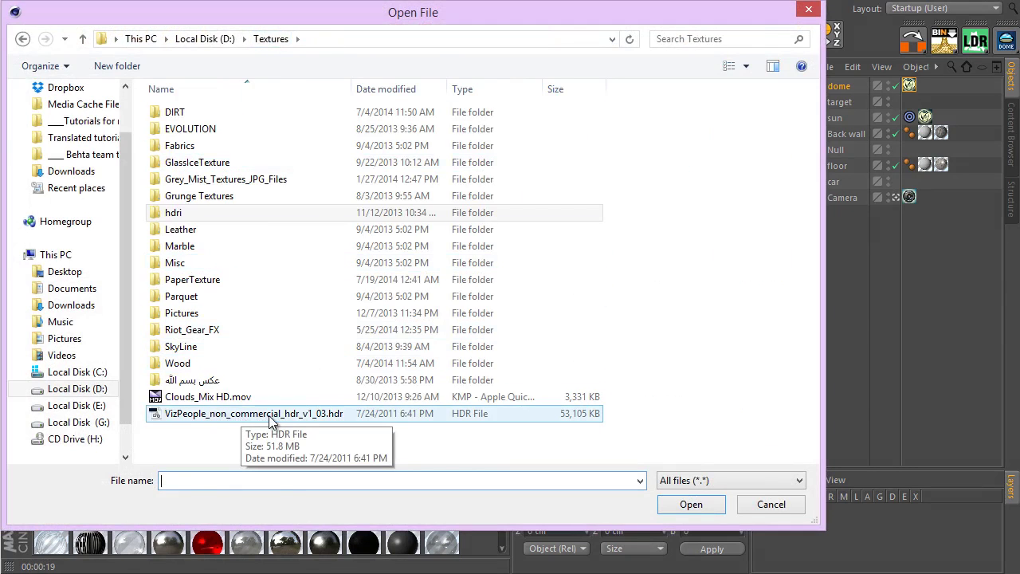
{"action": "double_click", "coordinate": [250, 414]}
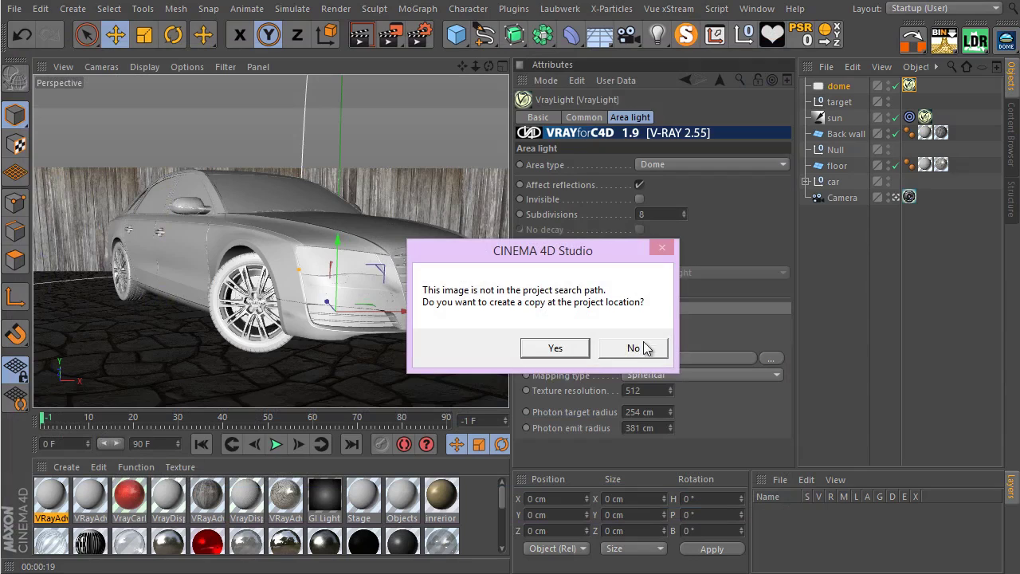
{"action": "left_click_drag", "start_coordinate": [601, 254], "coordinate": [670, 156]}
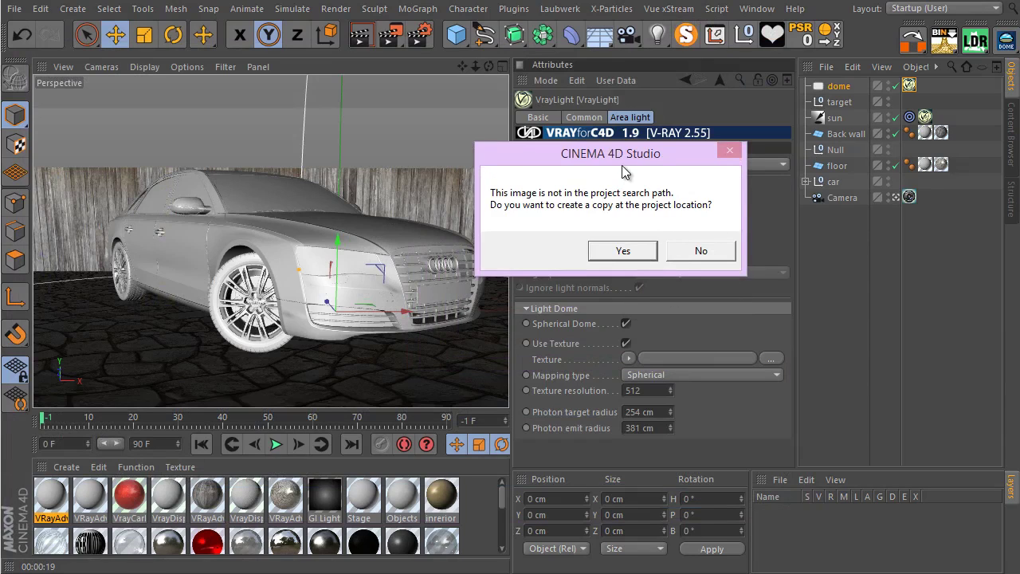
{"action": "left_click", "coordinate": [700, 251]}
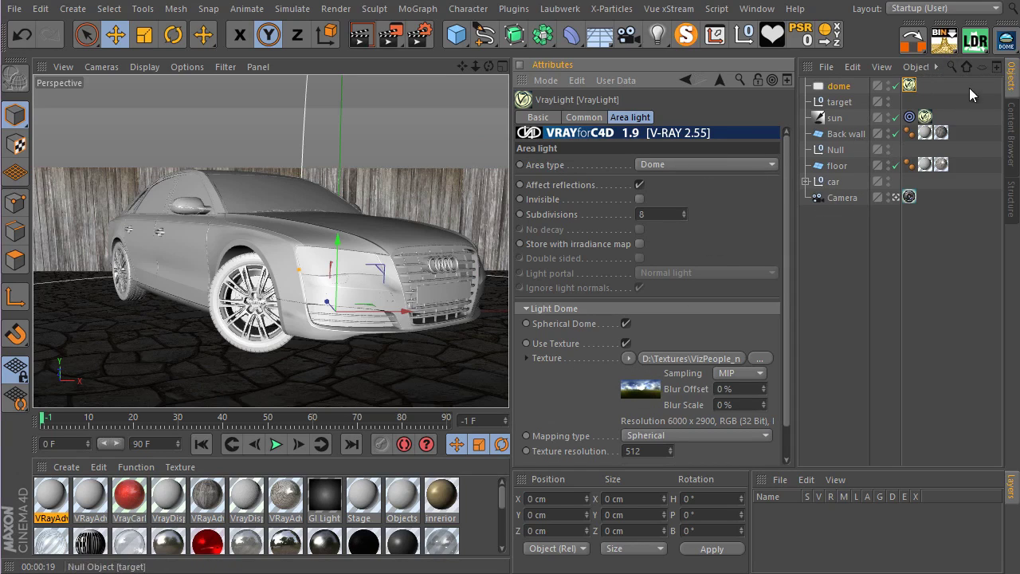
Try previewing the dome light's HDR texture in the viewport with VrayDomelightTextureView at 2048x2048 (16 MB), and close the viewer.
{"action": "left_click", "coordinate": [1006, 41]}
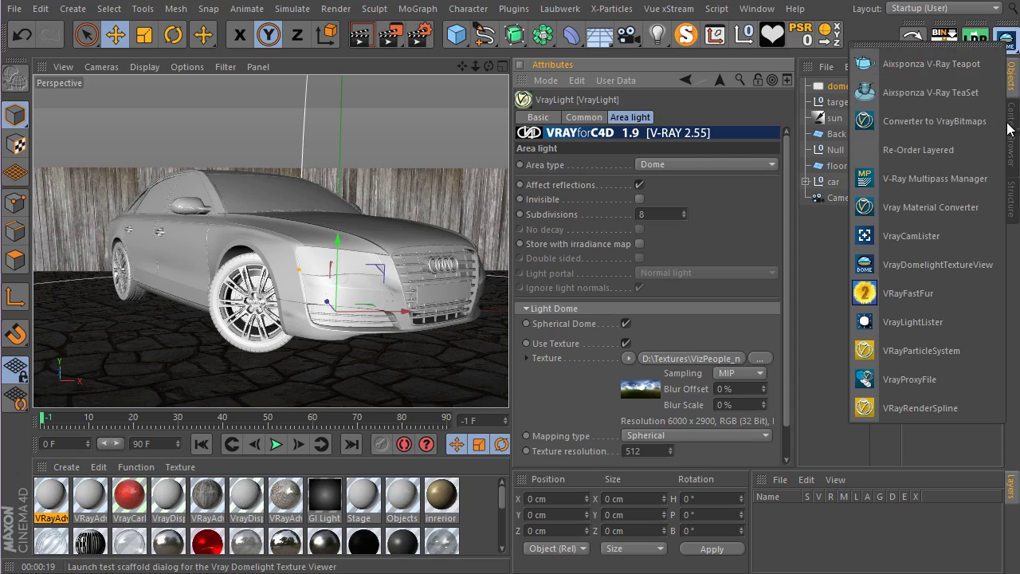
{"action": "left_click", "coordinate": [978, 268]}
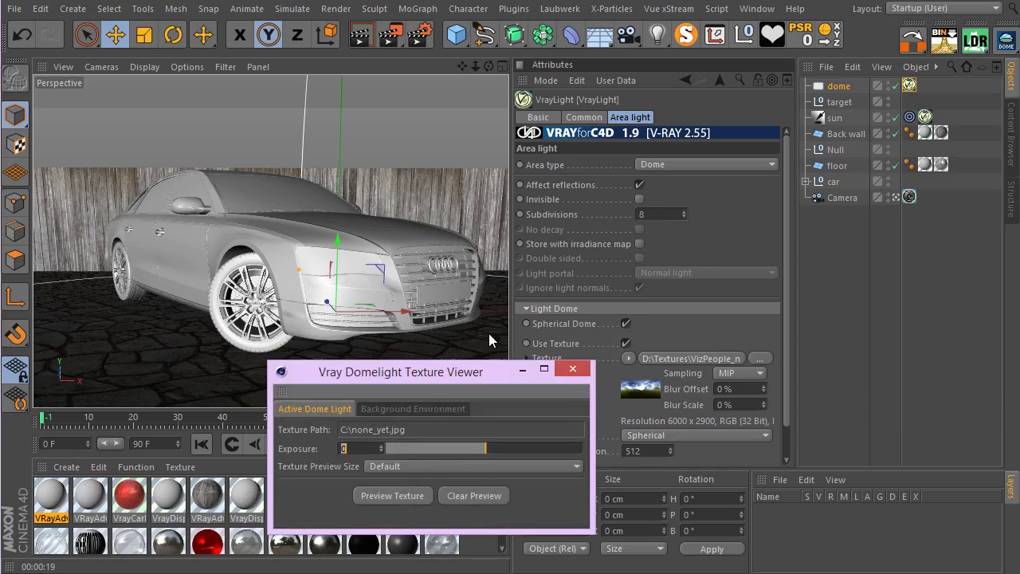
{"action": "left_click_drag", "start_coordinate": [448, 381], "coordinate": [664, 221]}
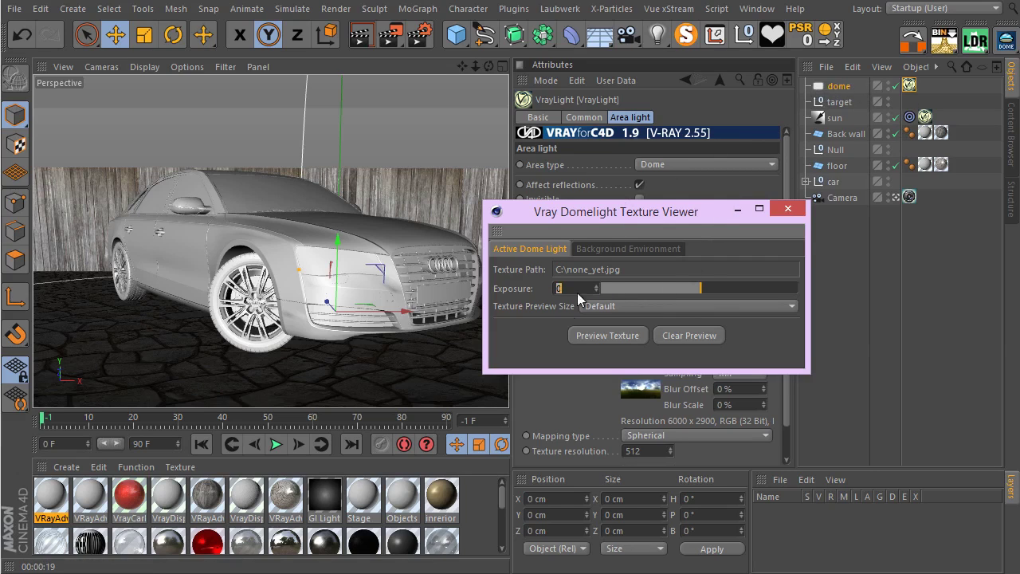
{"action": "left_click", "coordinate": [600, 335]}
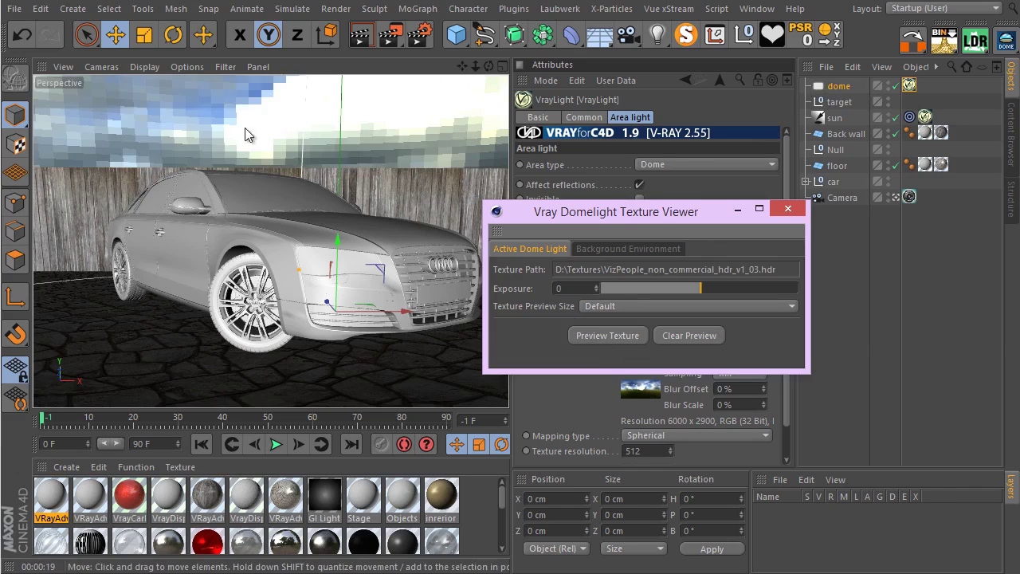
{"action": "left_click", "coordinate": [662, 306]}
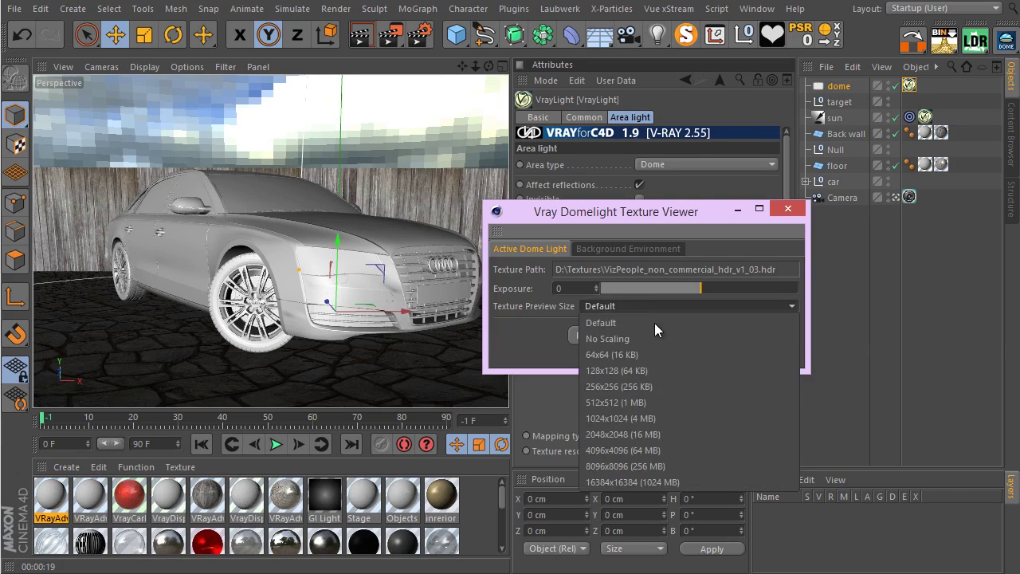
{"action": "left_click", "coordinate": [684, 432]}
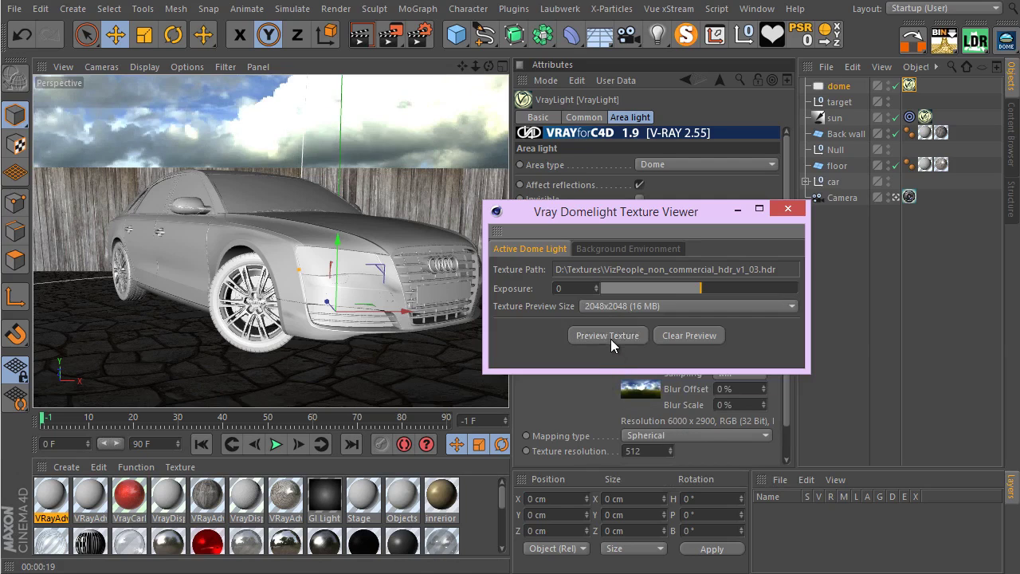
{"action": "left_click", "coordinate": [789, 210]}
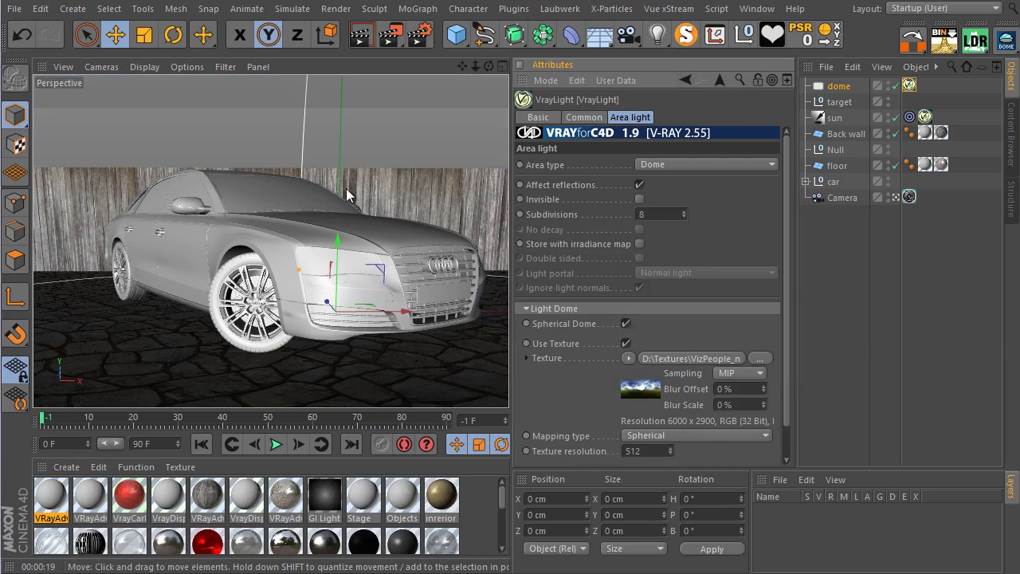
{"action": "left_click", "coordinate": [1007, 48]}
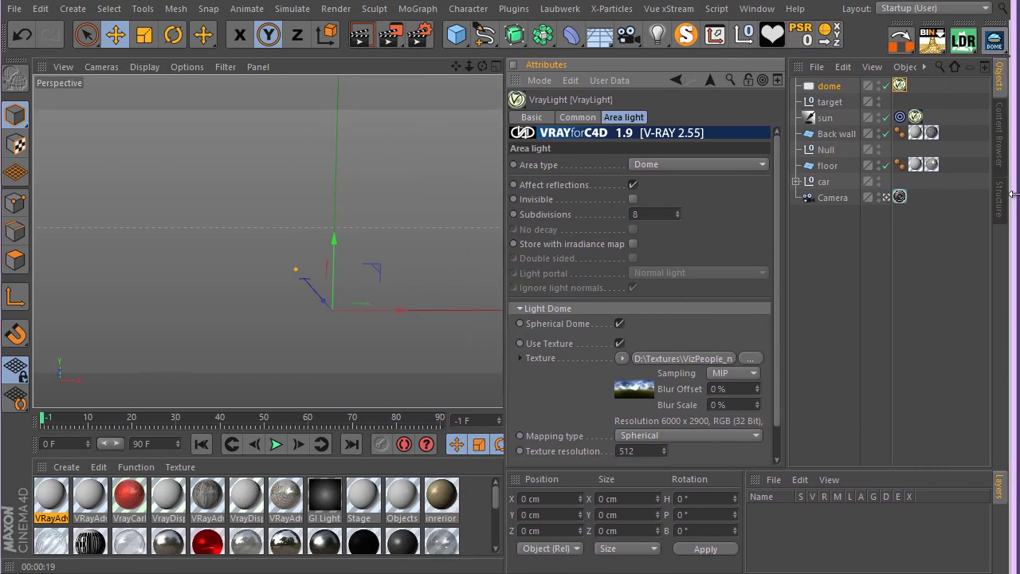
{"action": "left_click", "coordinate": [973, 40]}
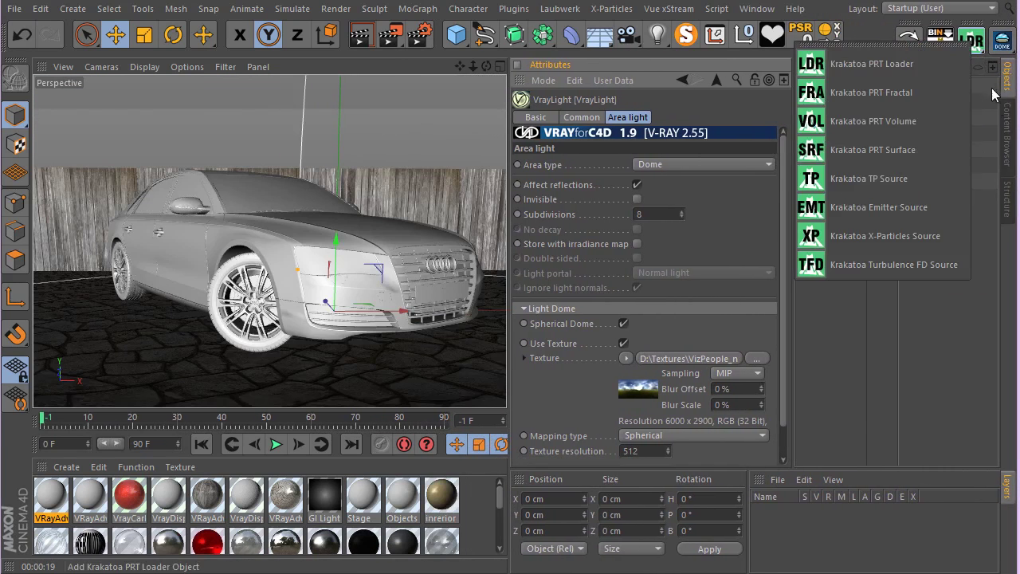
{"action": "left_click", "coordinate": [1003, 40]}
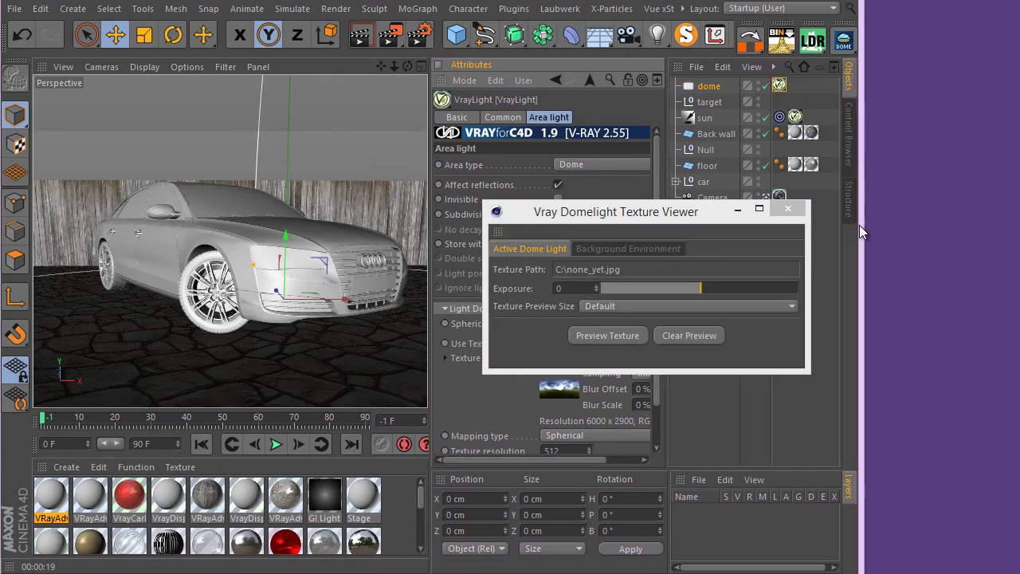
{"action": "left_click", "coordinate": [599, 336]}
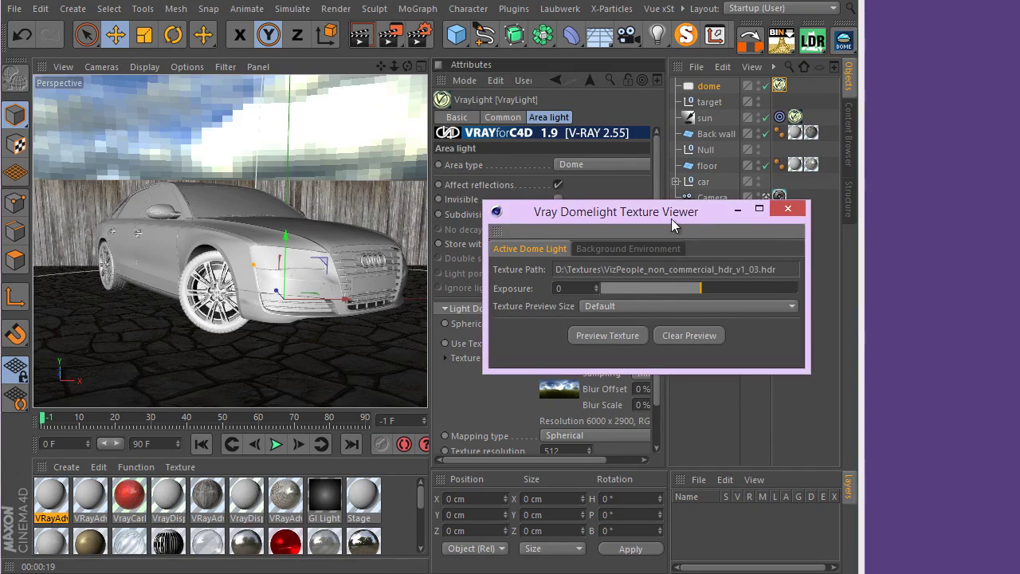
{"action": "left_click_drag", "start_coordinate": [672, 218], "coordinate": [642, 228]}
{"action": "left_click", "coordinate": [888, 235]}
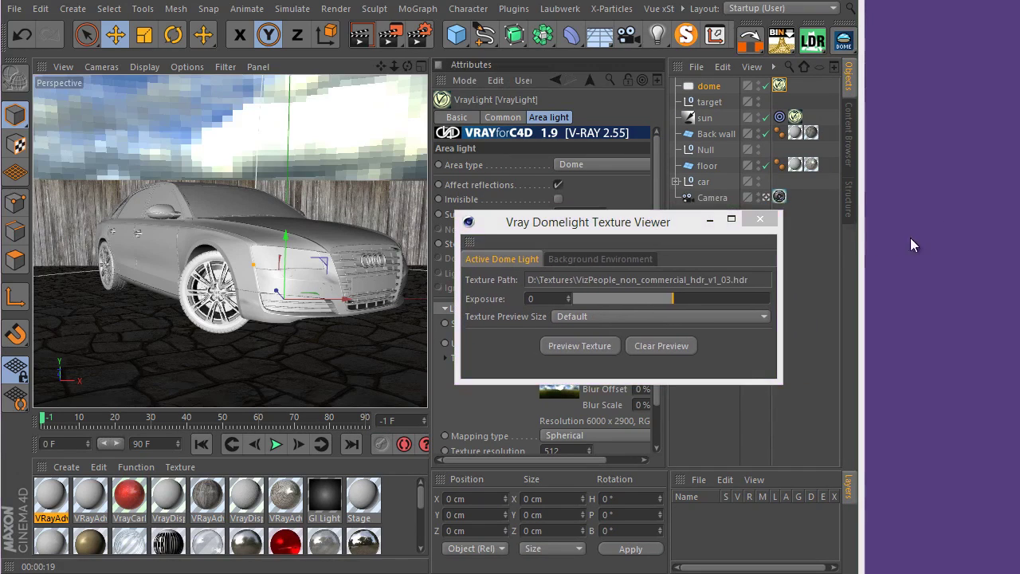
{"action": "left_click", "coordinate": [861, 250]}
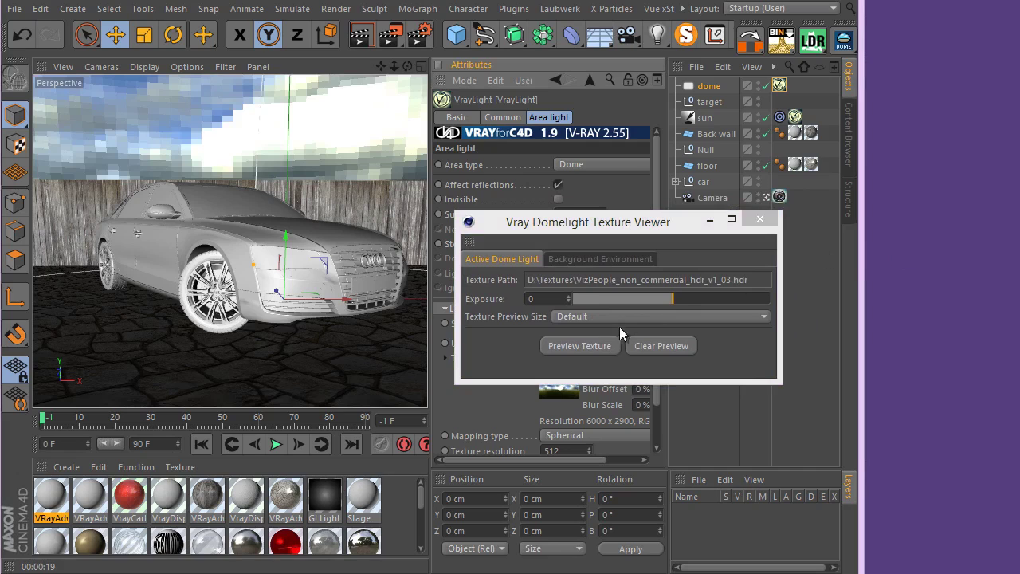
{"action": "left_click", "coordinate": [655, 345]}
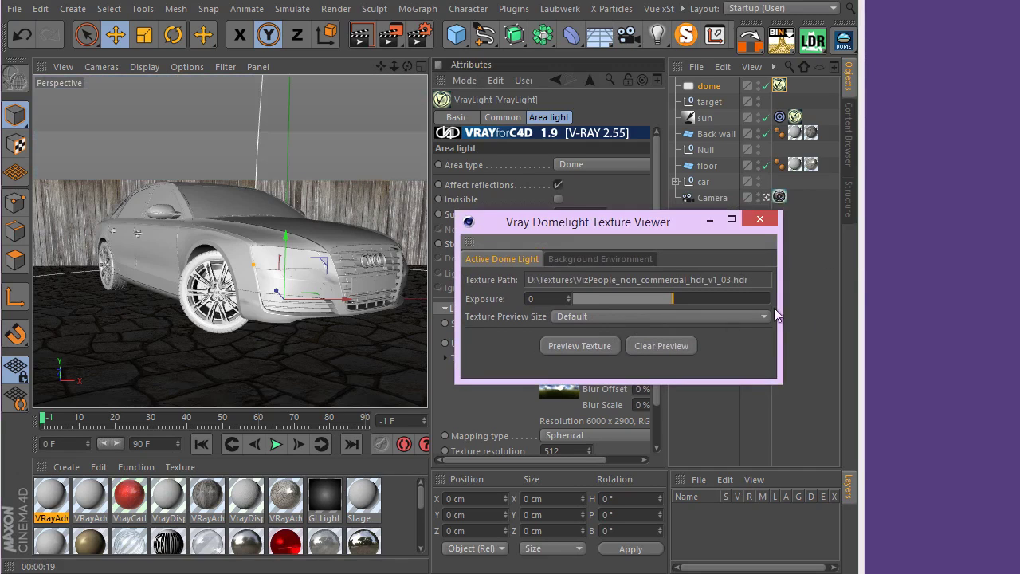
{"action": "left_click", "coordinate": [760, 220]}
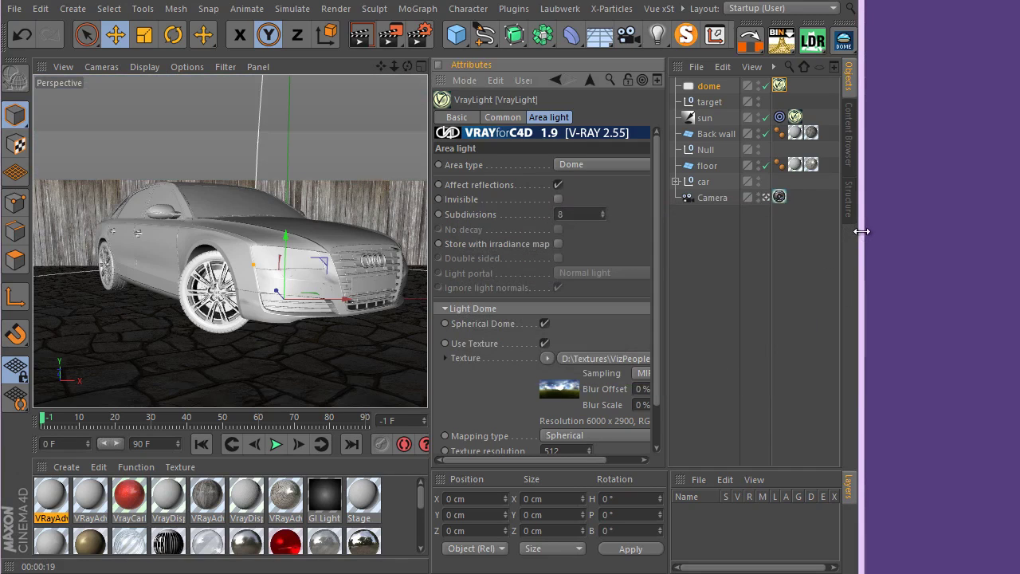
{"action": "left_click_drag", "start_coordinate": [866, 226], "coordinate": [1019, 252]}
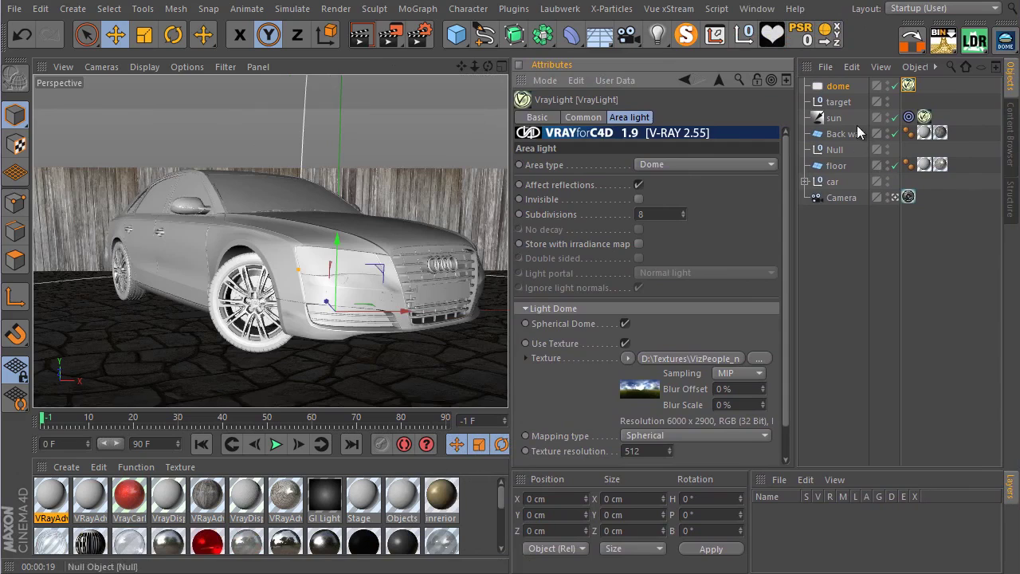
Preview the dome light's texture in the viewport with VrayDomelightTextureView at 2048x2048 (16 MB), and move the viewer window clear of the car.
{"action": "left_click", "coordinate": [1004, 40]}
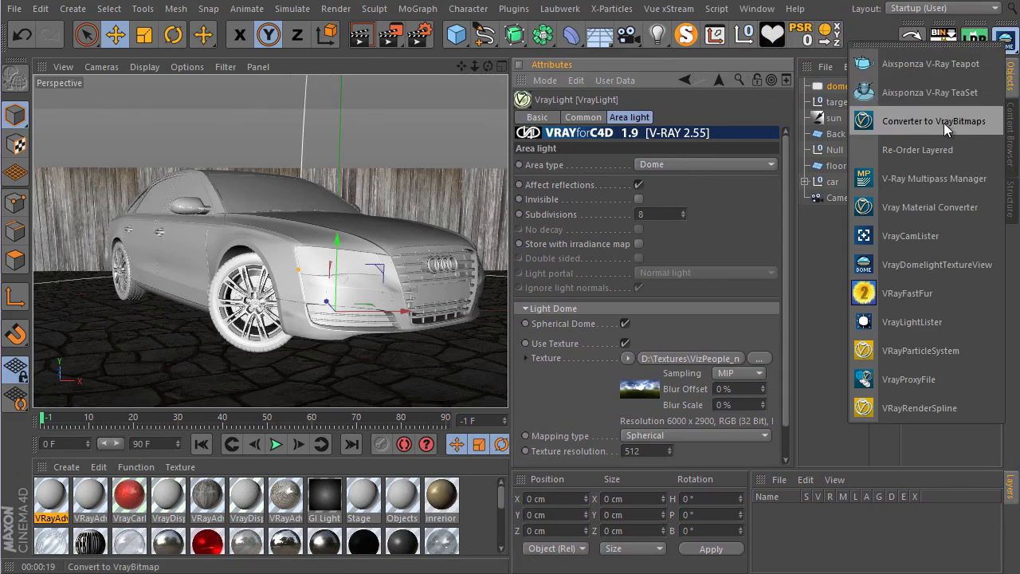
{"action": "left_click", "coordinate": [949, 264]}
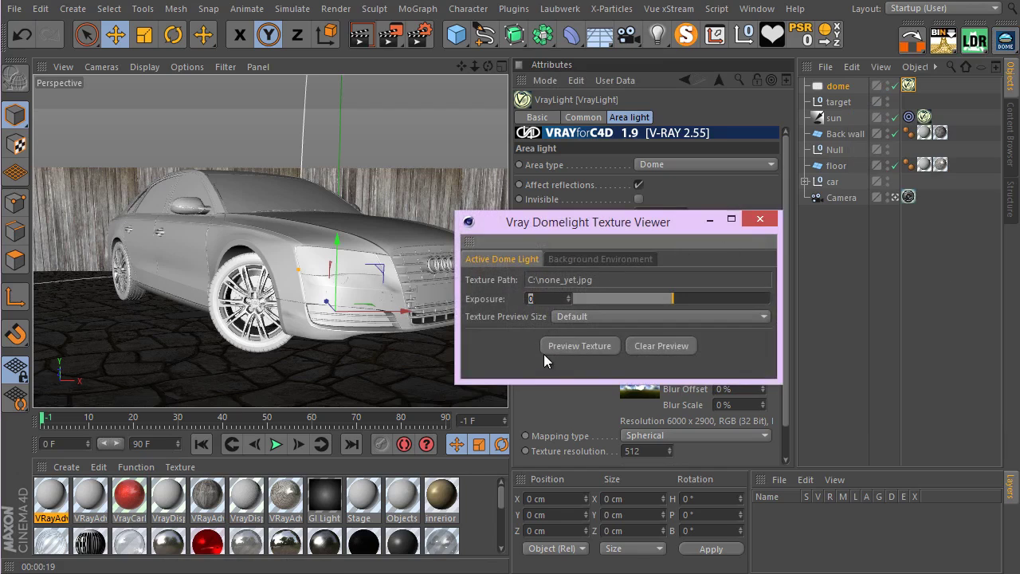
{"action": "left_click", "coordinate": [611, 316]}
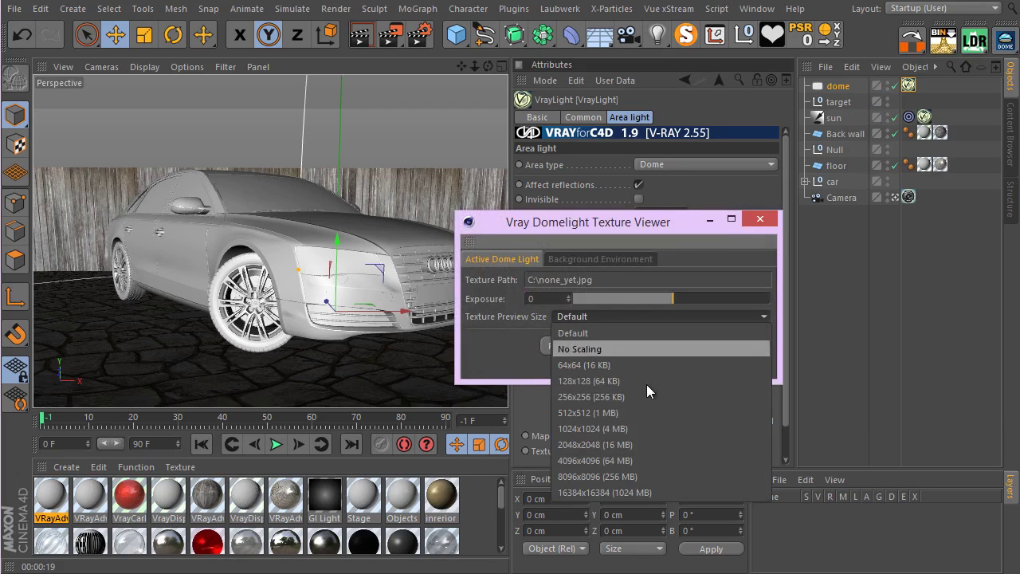
{"action": "left_click", "coordinate": [649, 444]}
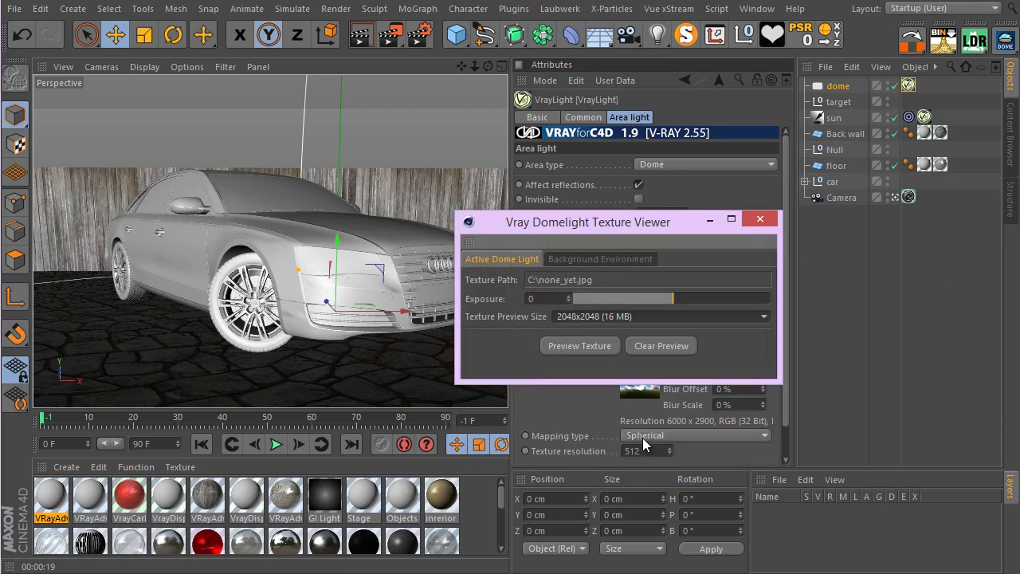
{"action": "left_click", "coordinate": [575, 345]}
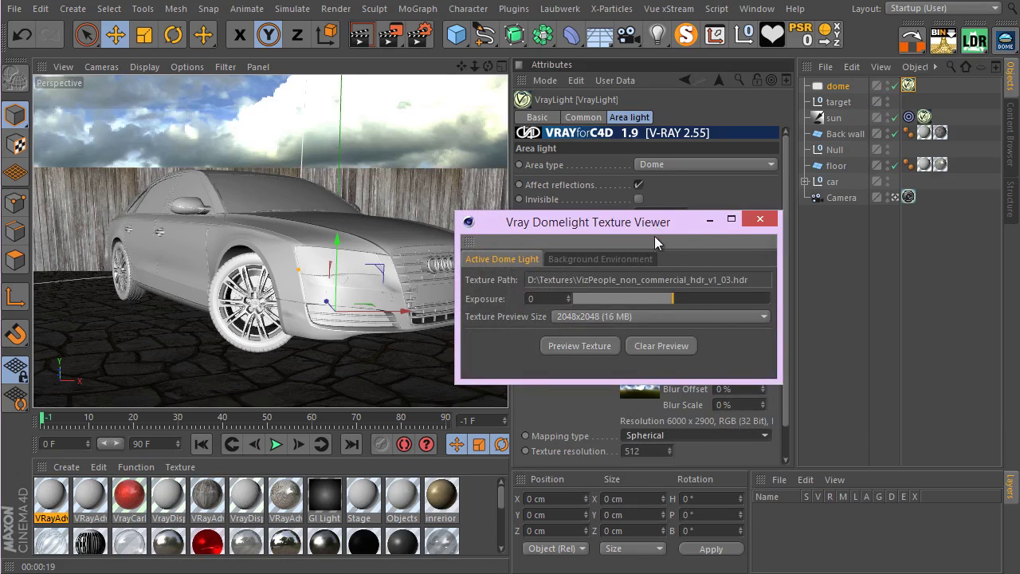
{"action": "left_click_drag", "start_coordinate": [639, 224], "coordinate": [765, 323]}
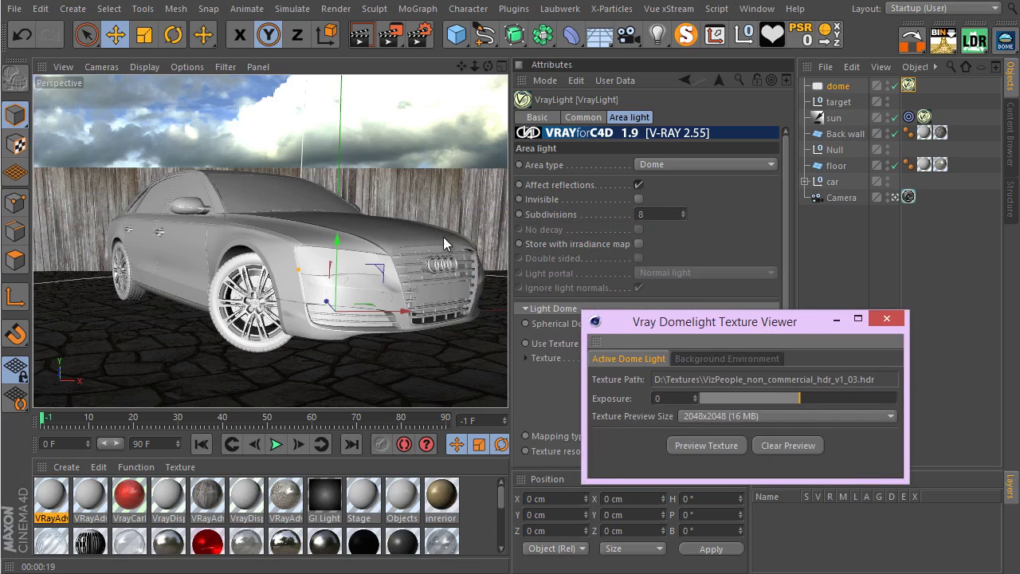
Rotate the dome light's heading to about -44.8° to reposition the sky behind the car.
{"action": "left_click", "coordinate": [835, 87]}
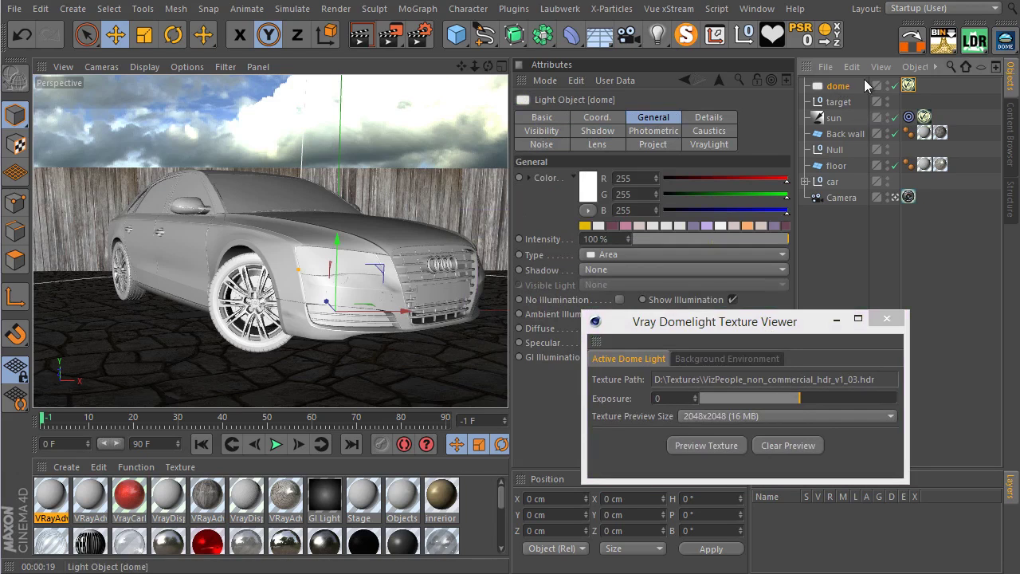
{"action": "left_click", "coordinate": [173, 34]}
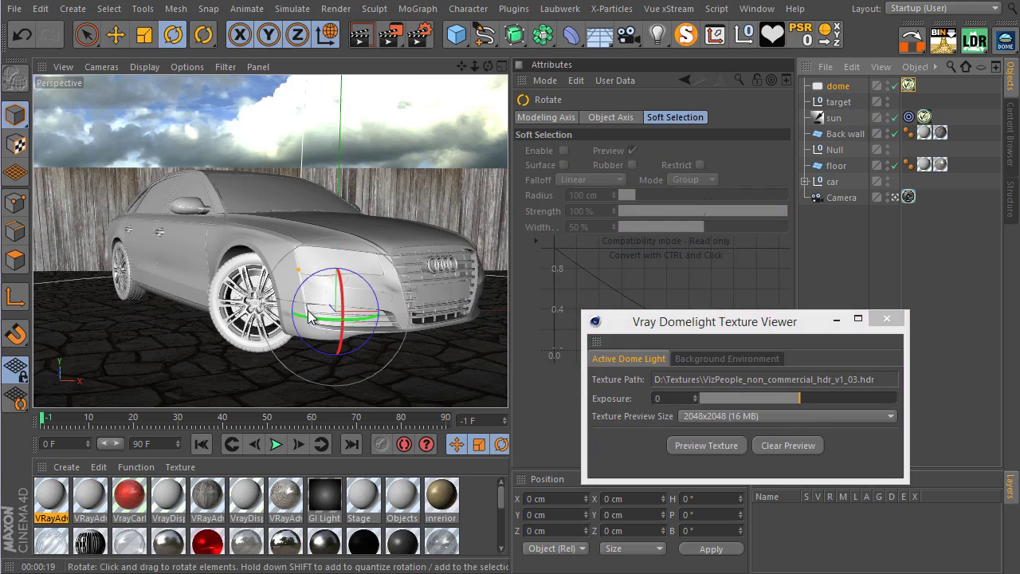
{"action": "left_click_drag", "start_coordinate": [310, 319], "coordinate": [225, 306]}
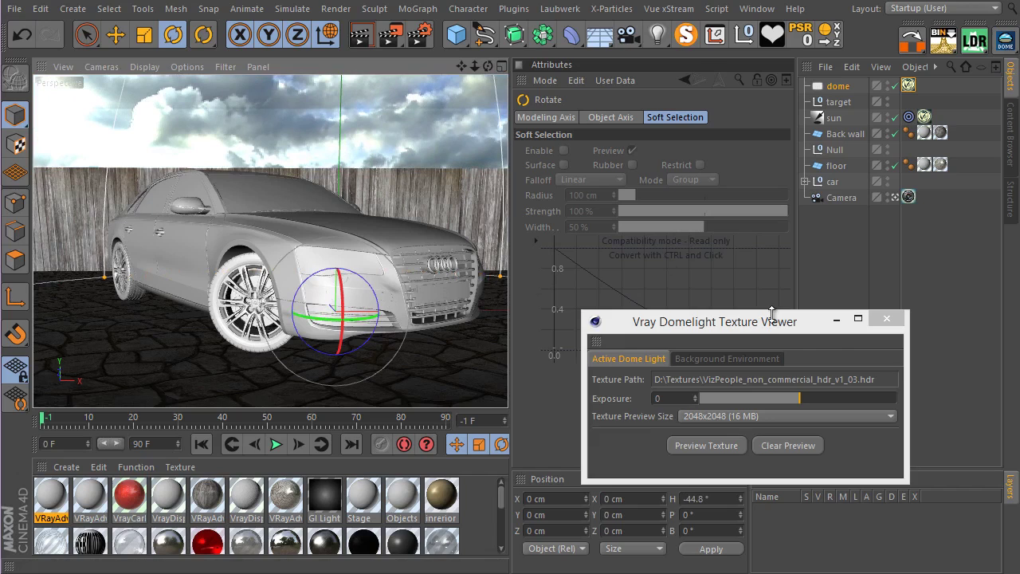
Dock the Vray Domelight Texture Viewer into the interface alongside the Layers manager.
{"action": "left_click_drag", "start_coordinate": [772, 316], "coordinate": [831, 208]}
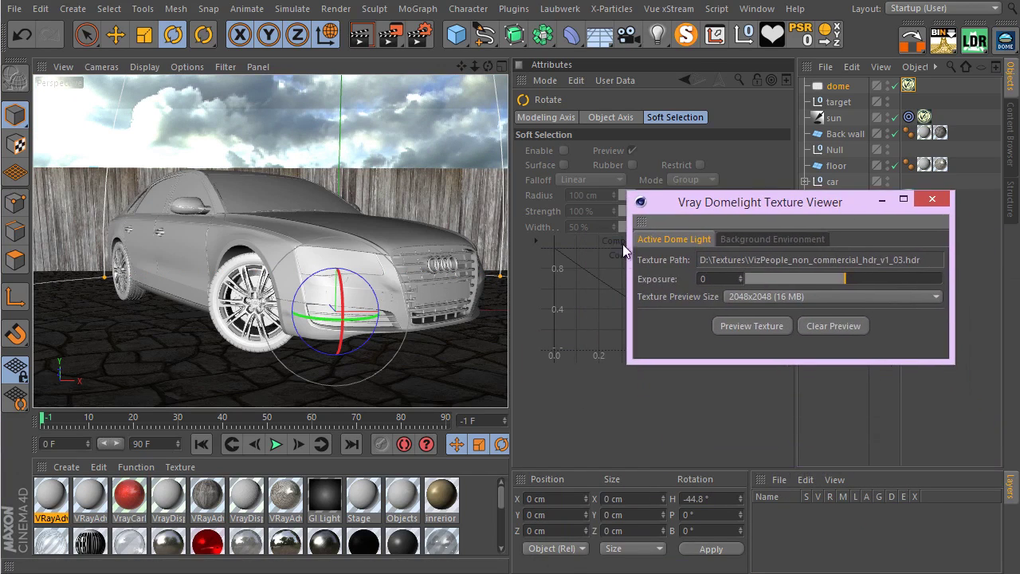
{"action": "left_click", "coordinate": [766, 478]}
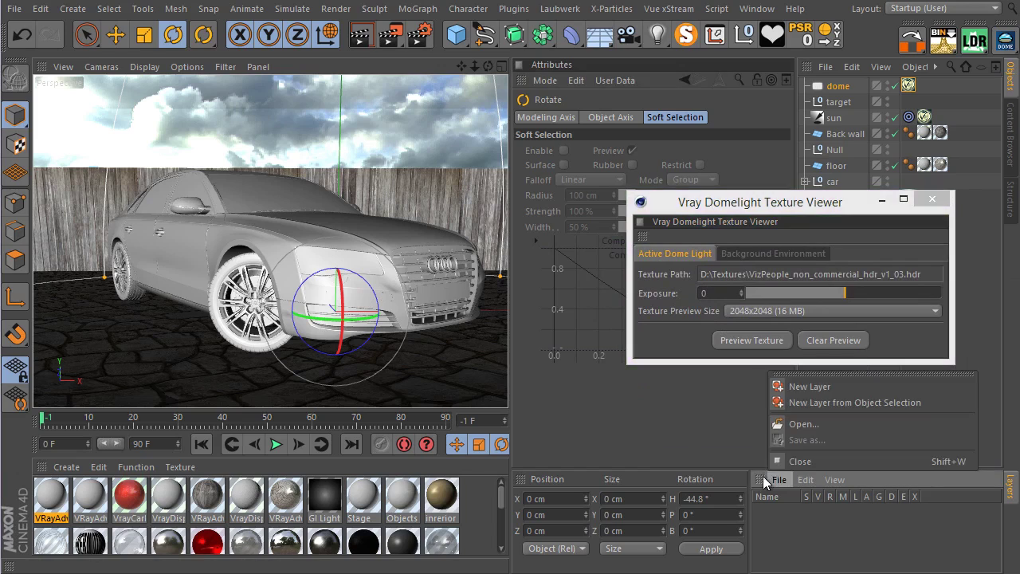
{"action": "left_click", "coordinate": [702, 399]}
{"action": "left_click_drag", "start_coordinate": [646, 237], "coordinate": [761, 470]}
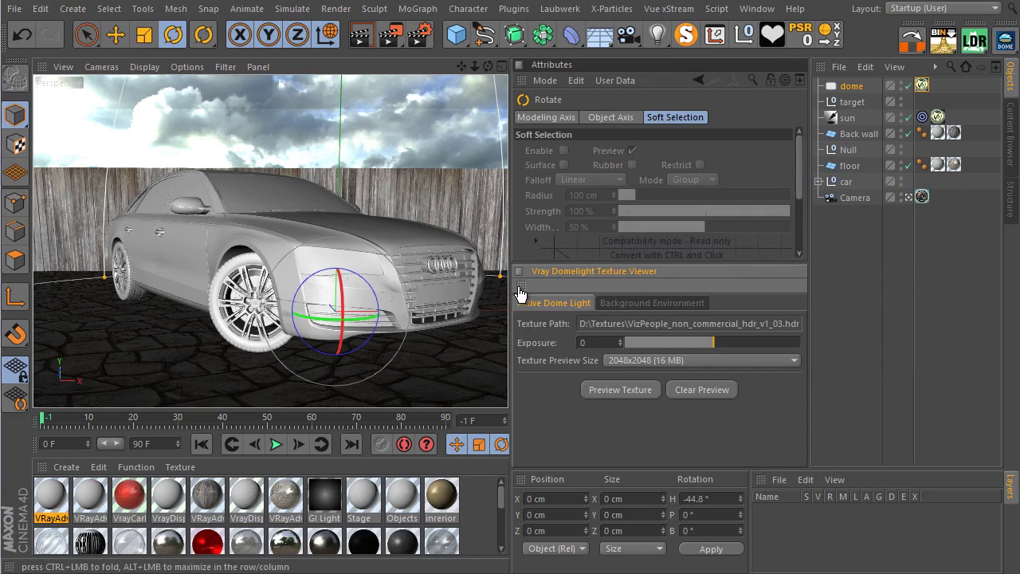
{"action": "left_click_drag", "start_coordinate": [521, 284], "coordinate": [792, 400]}
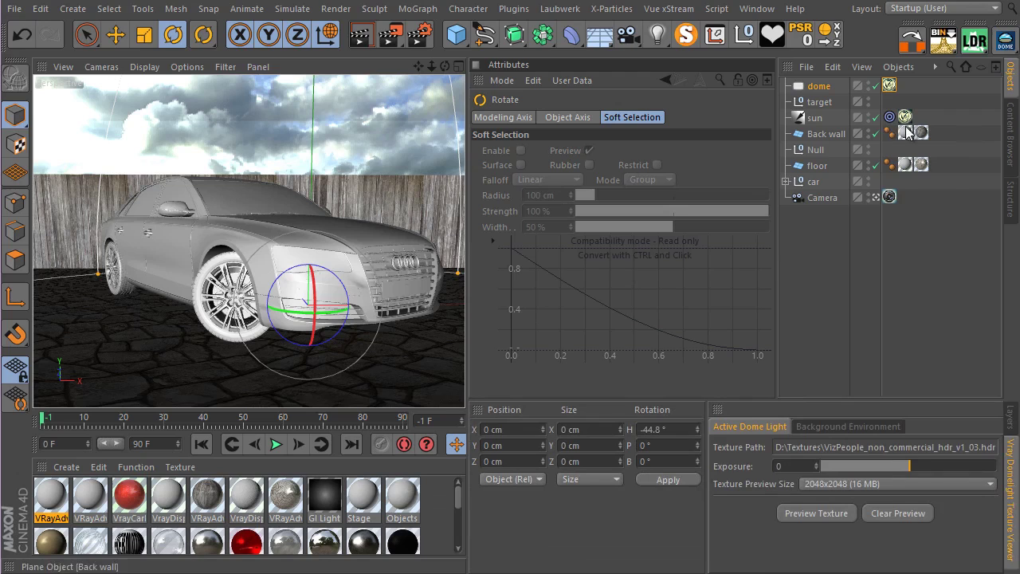
Enable shadows in the common settings of the dome light's VrayLight tag.
{"action": "left_click", "coordinate": [890, 86]}
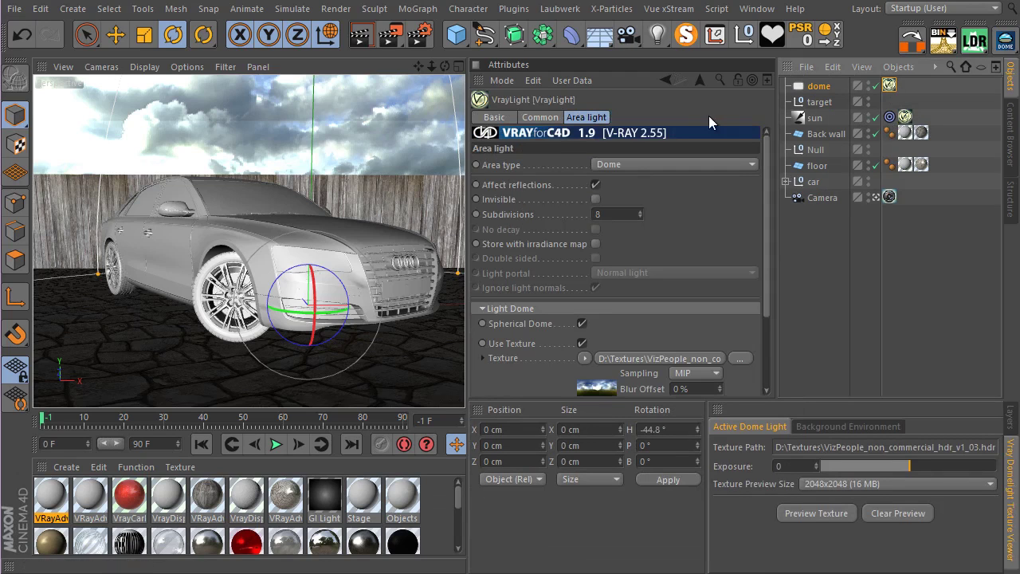
{"action": "left_click", "coordinate": [540, 117]}
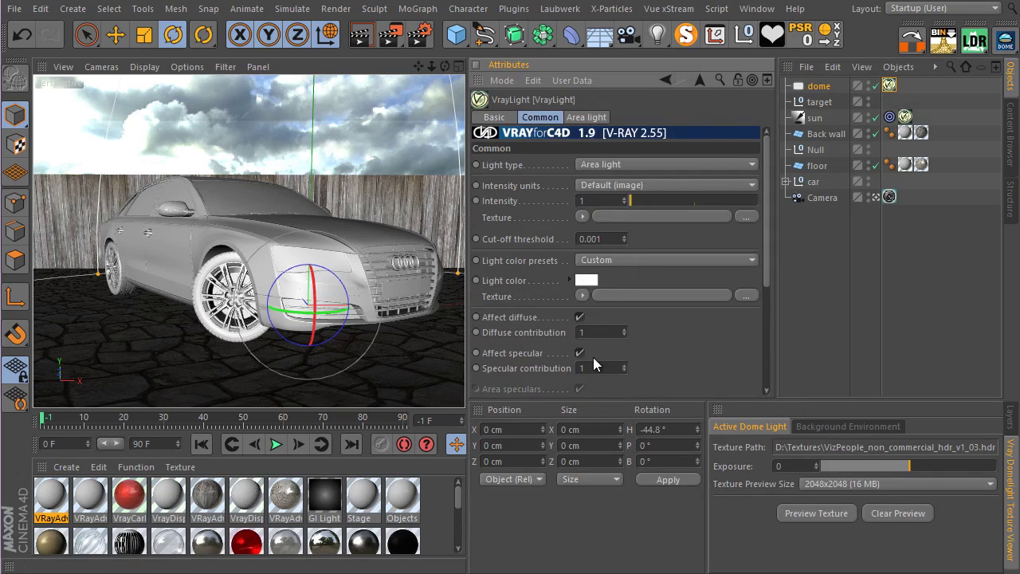
{"action": "left_click_drag", "start_coordinate": [767, 260], "coordinate": [747, 329]}
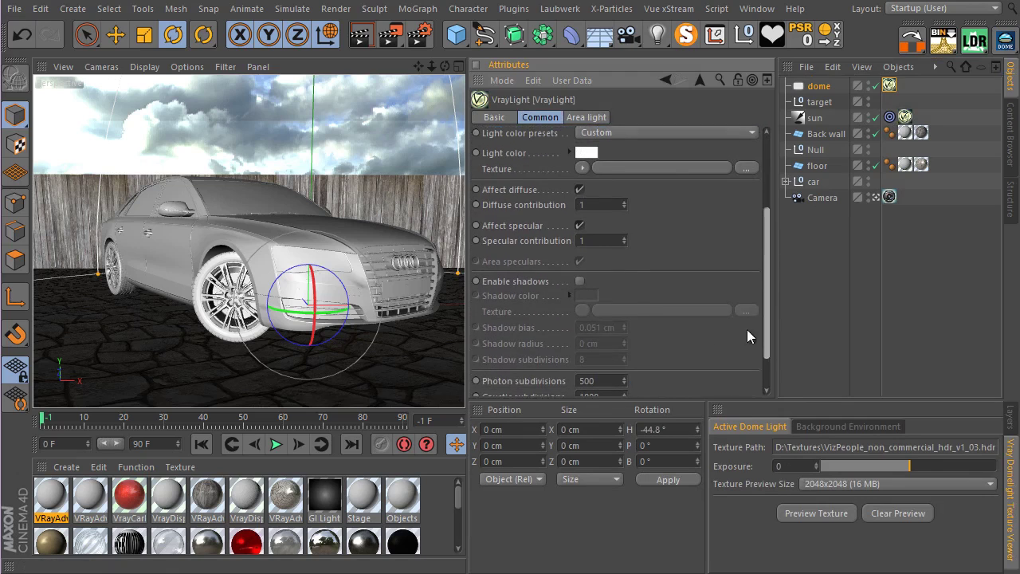
{"action": "left_click", "coordinate": [581, 279]}
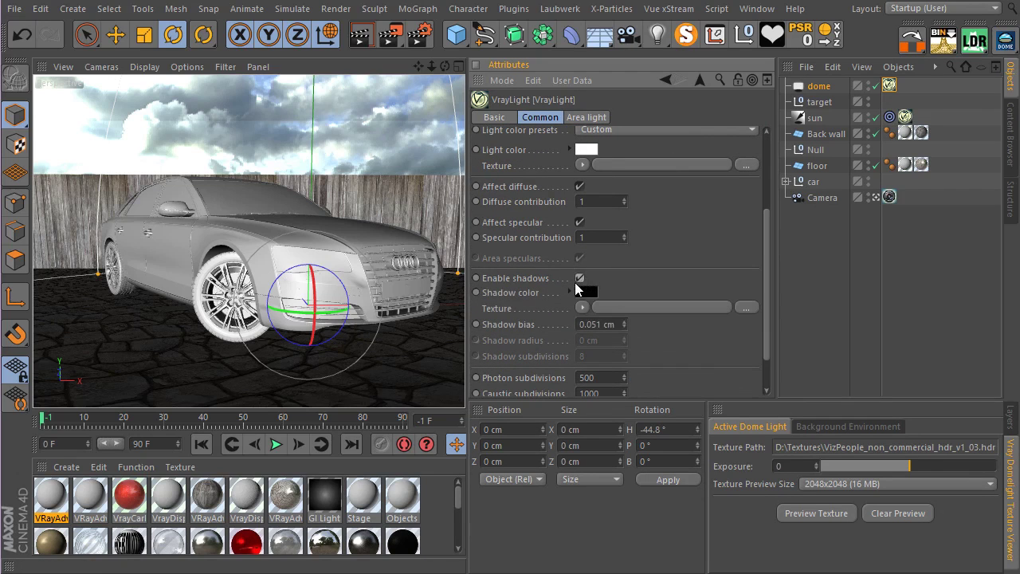
Set the dome light's HDRI bitmap exposure to 7 and HDR gamma to 0.8, and test-render the view.
{"action": "left_click", "coordinate": [587, 117]}
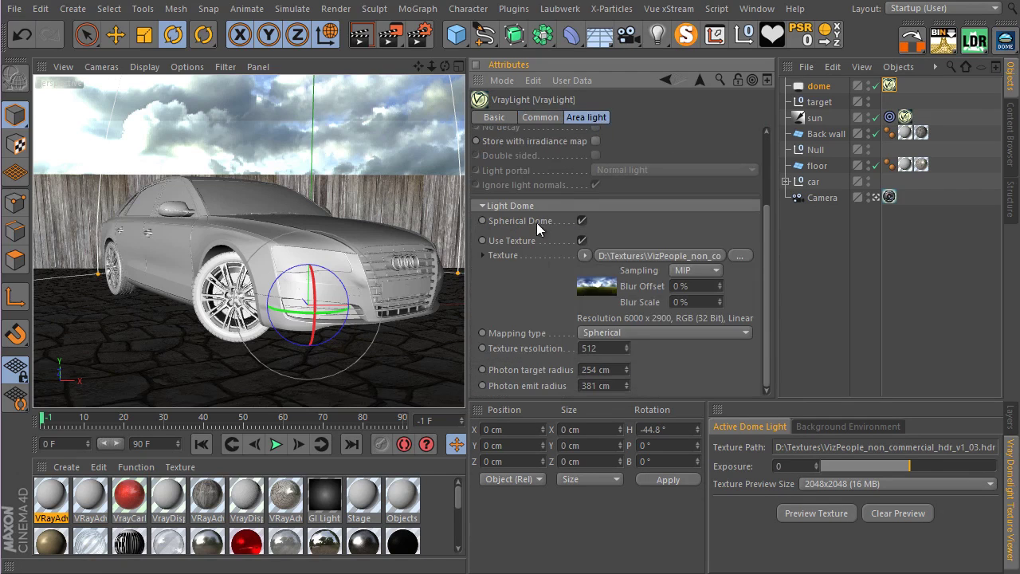
{"action": "left_click", "coordinate": [607, 285]}
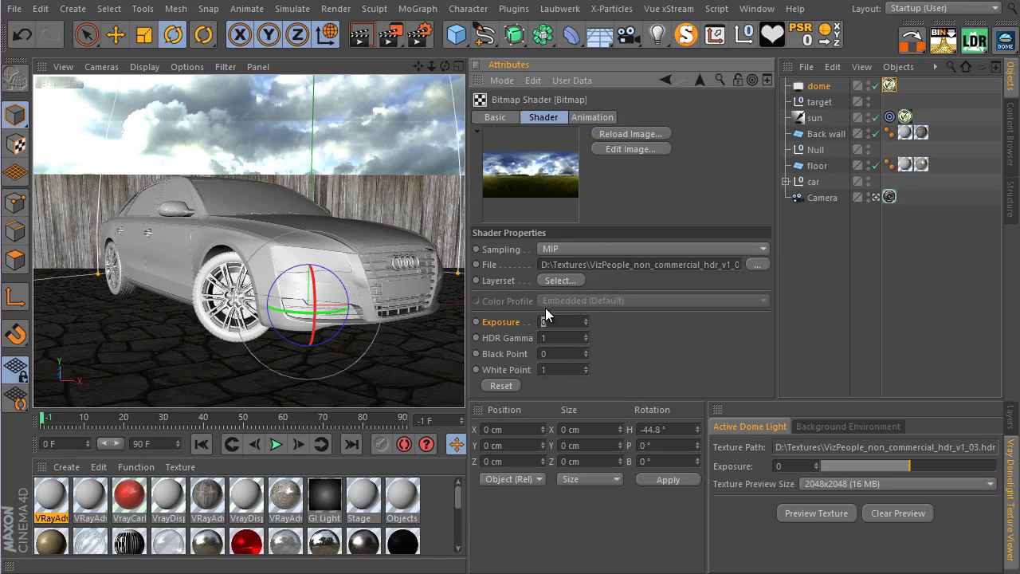
{"action": "type", "text": "10"}
{"action": "key", "text": "Return"}
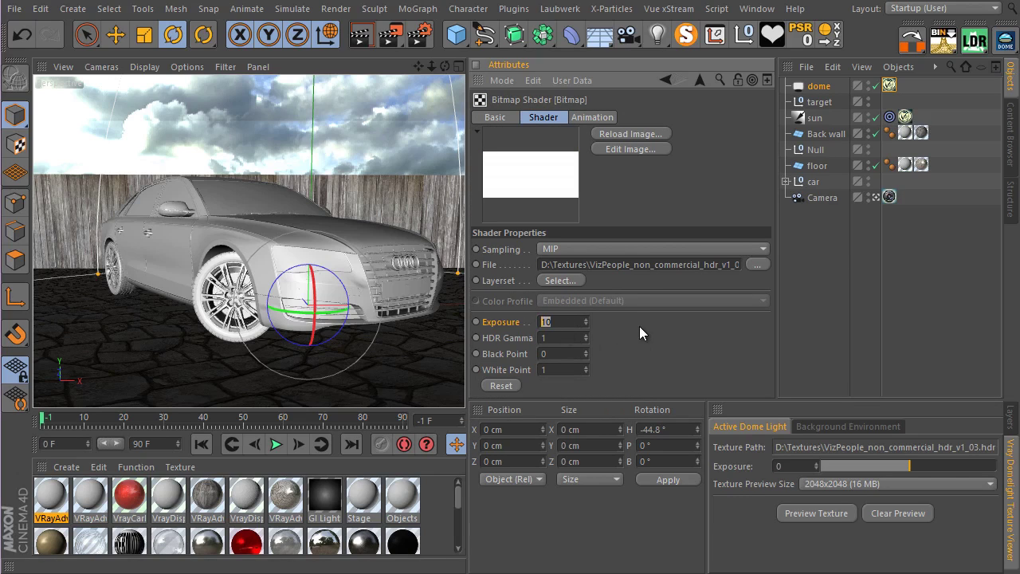
{"action": "type", "text": "7"}
{"action": "left_click", "coordinate": [584, 341]}
{"action": "left_click", "coordinate": [586, 341]}
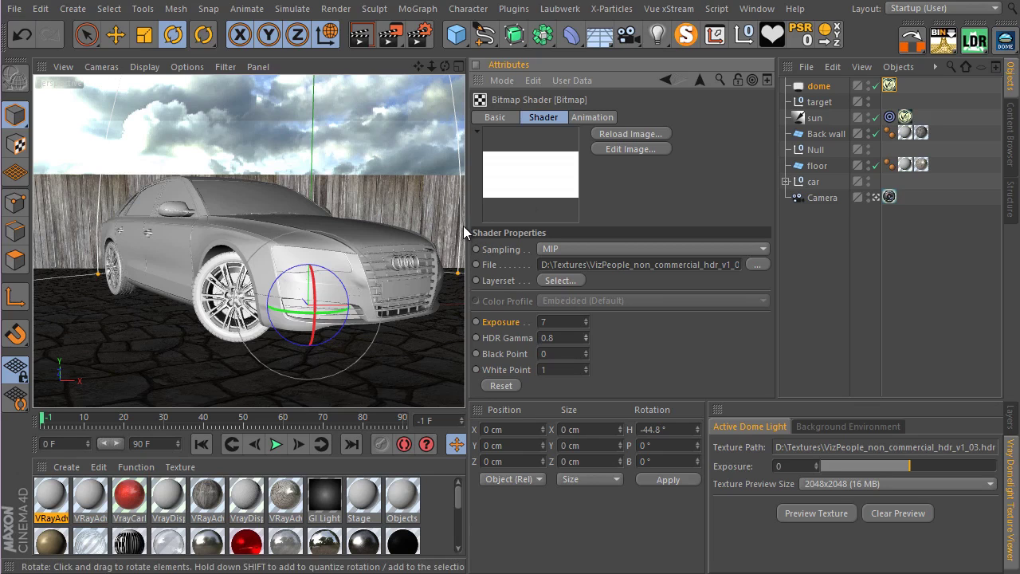
{"action": "left_click", "coordinate": [361, 49]}
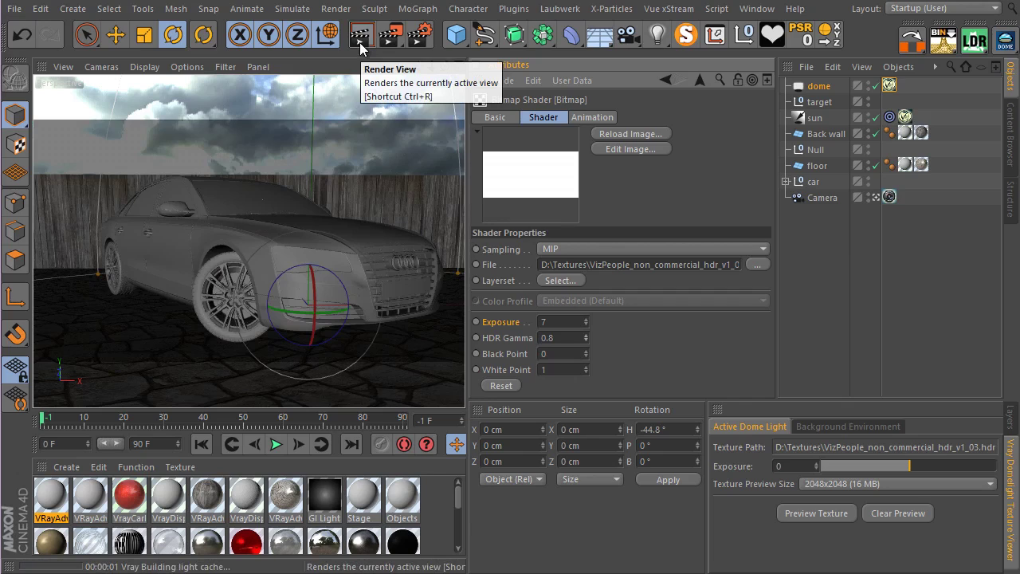
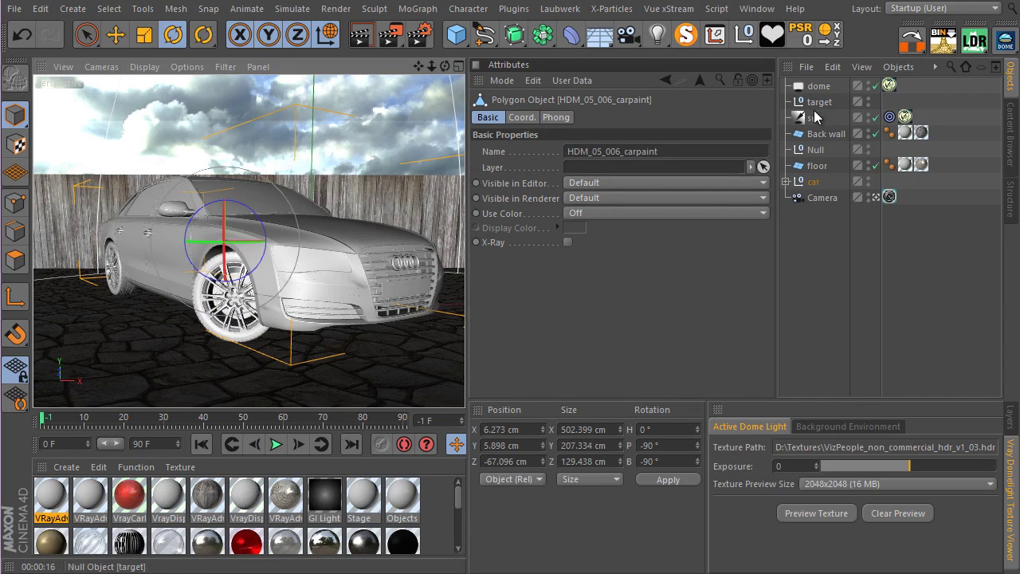
Reopen the dome light's HDRI bitmap shader, set its exposure to 10, and test-render the view.
{"action": "left_click", "coordinate": [817, 87]}
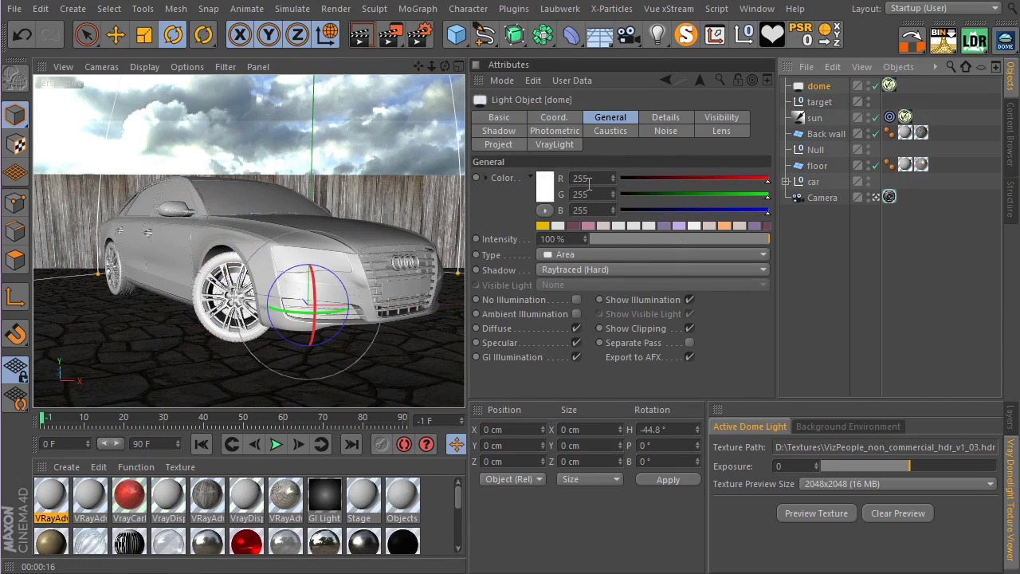
{"action": "left_click", "coordinate": [889, 85]}
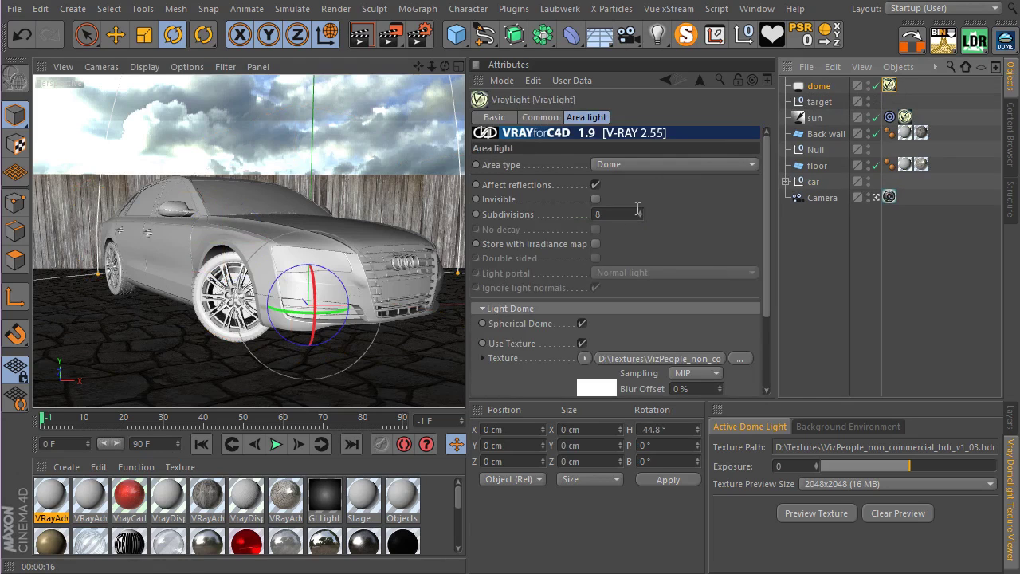
{"action": "left_click", "coordinate": [589, 384]}
{"action": "double_click", "coordinate": [548, 321]}
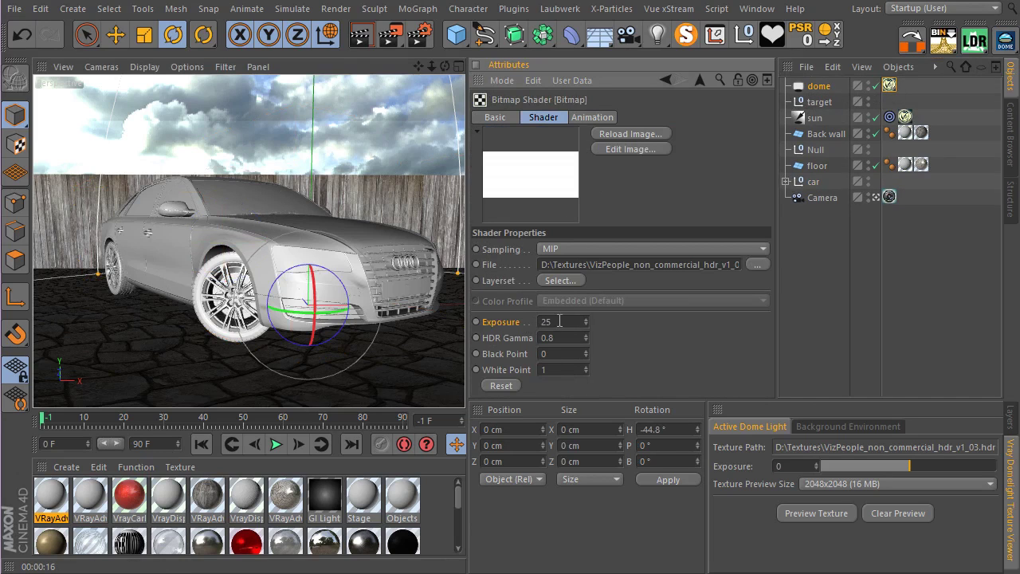
{"action": "type", "text": "10"}
{"action": "left_click", "coordinate": [361, 35]}
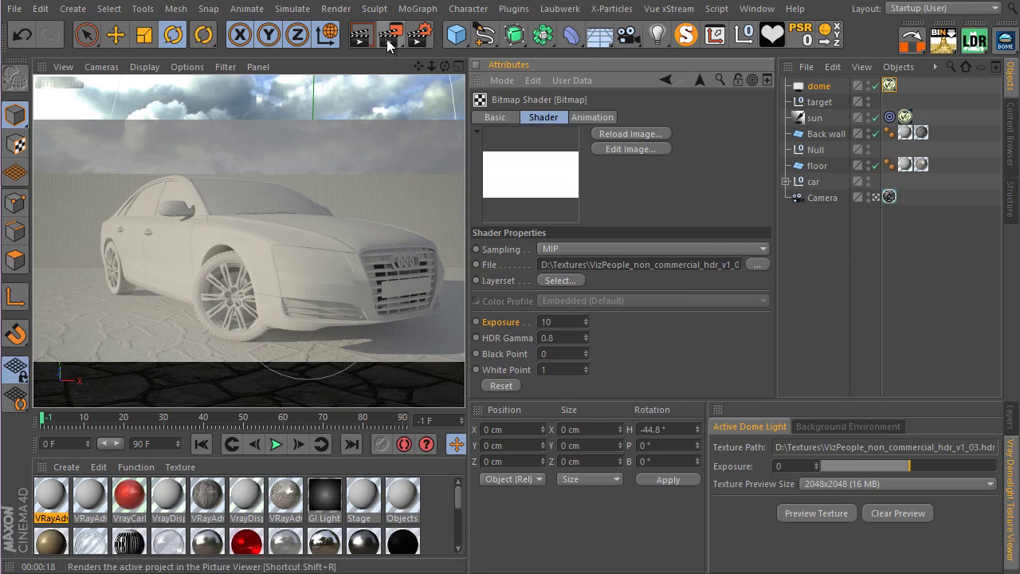
Check the output size in the render settings and render the scene to the Picture Viewer.
{"action": "left_click", "coordinate": [420, 41]}
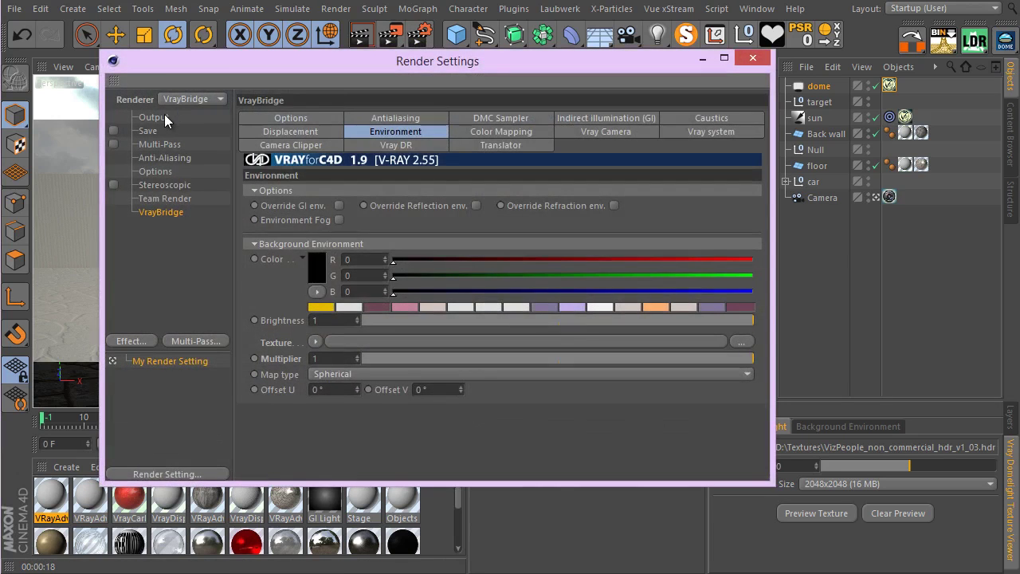
{"action": "left_click", "coordinate": [154, 117]}
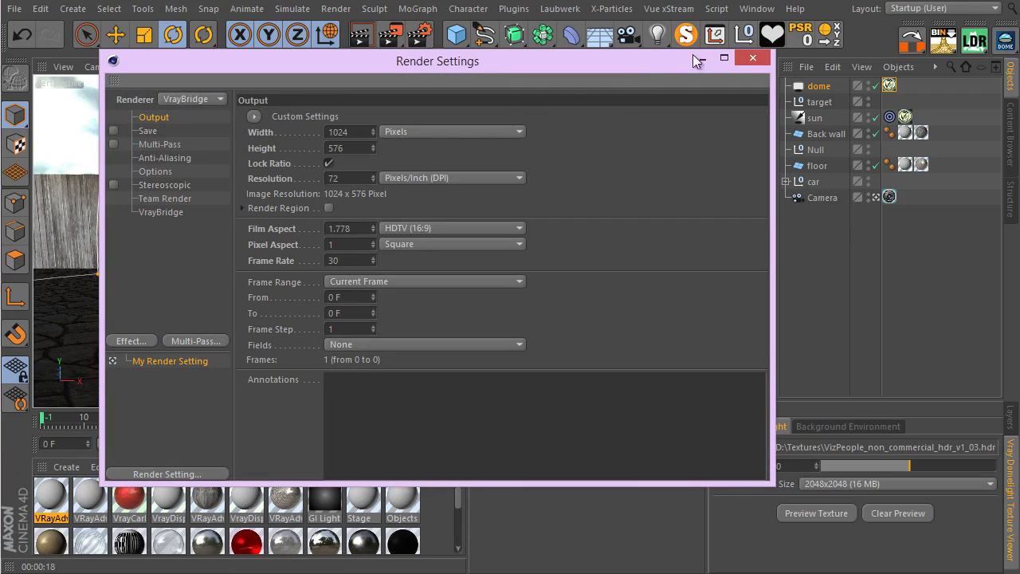
{"action": "left_click", "coordinate": [754, 59]}
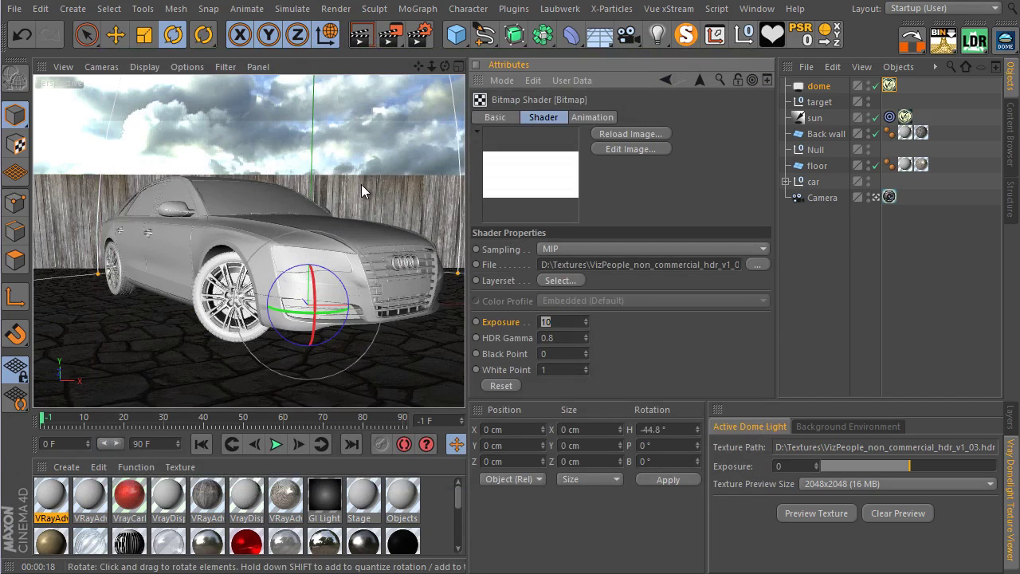
{"action": "left_click", "coordinate": [391, 34]}
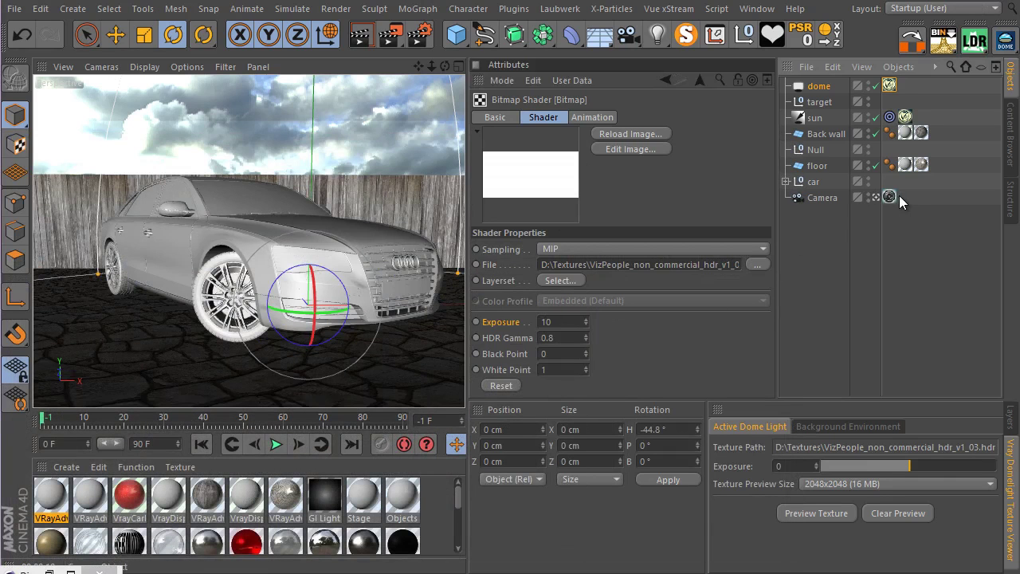
Set the V-Ray physical camera's shutter speed to 125 and render the scene to the Picture Viewer again.
{"action": "left_click", "coordinate": [891, 196]}
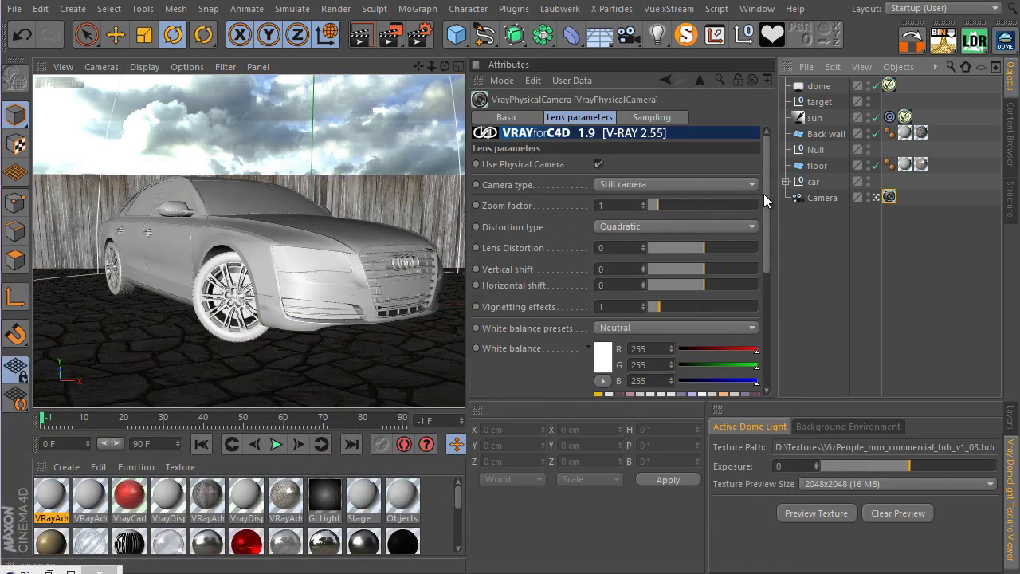
{"action": "left_click_drag", "start_coordinate": [765, 201], "coordinate": [753, 314]}
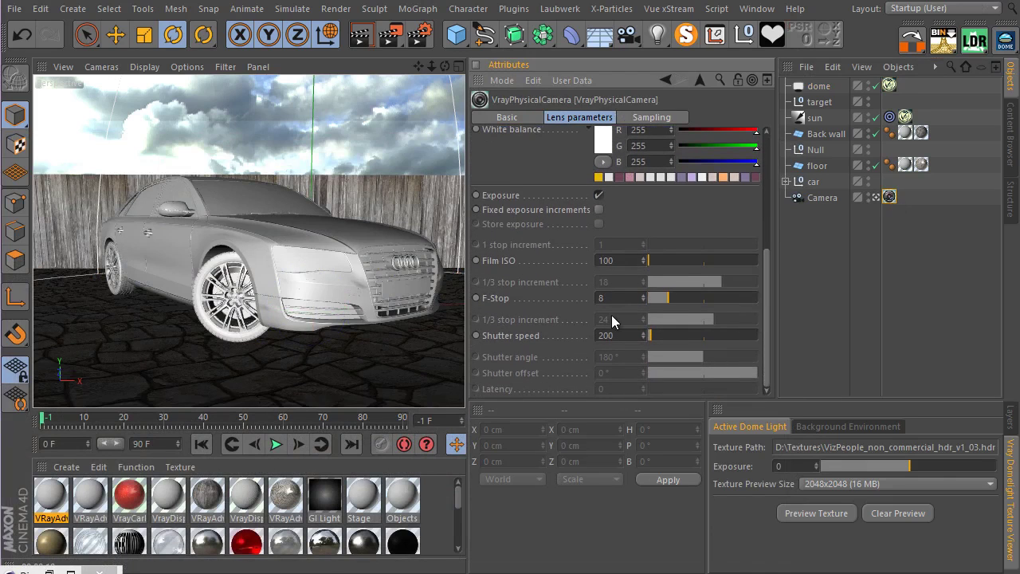
{"action": "double_click", "coordinate": [624, 333]}
{"action": "type", "text": "125"}
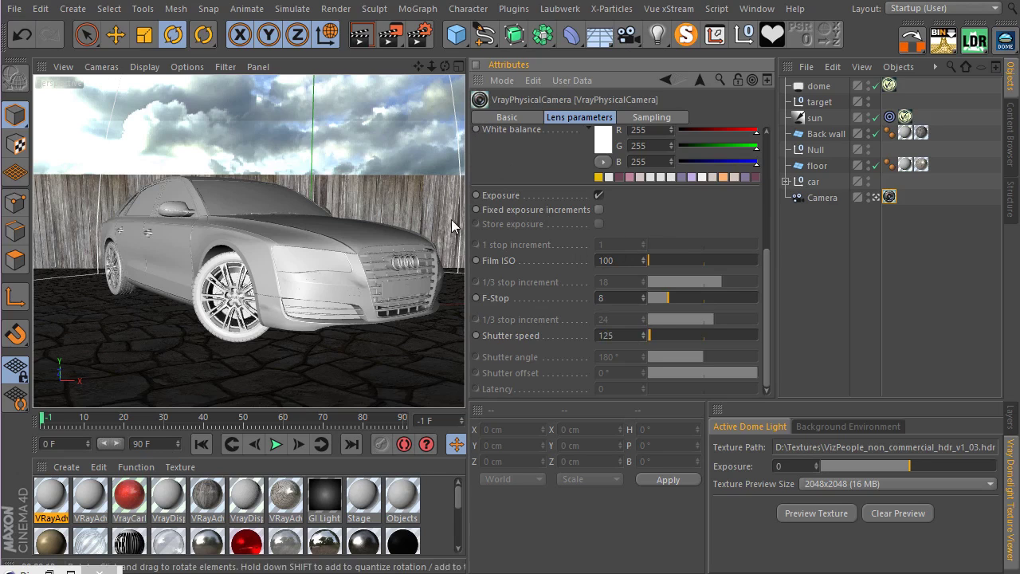
{"action": "left_click", "coordinate": [391, 36]}
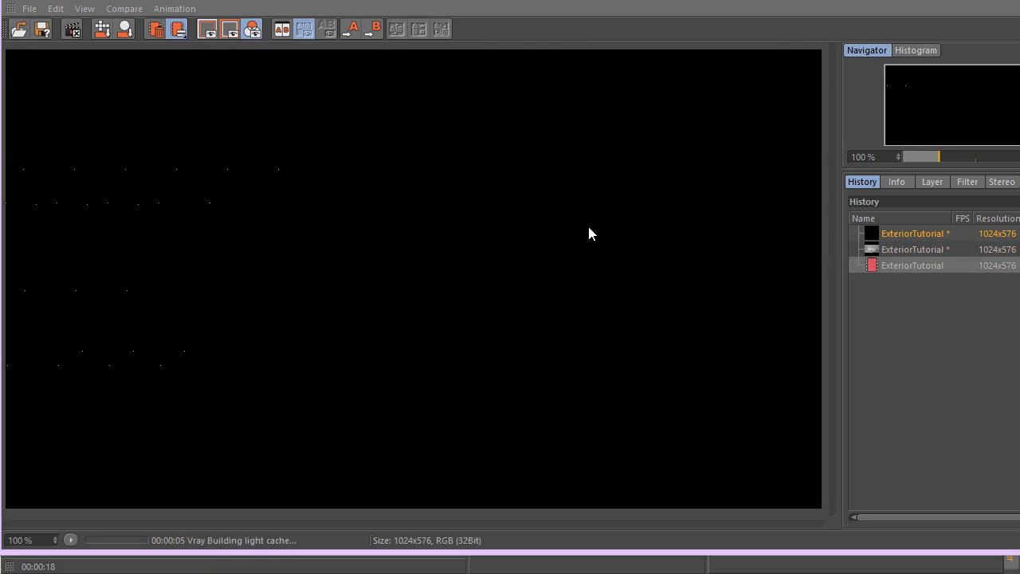
Compare the brightness of the two finished ExteriorTutorial renders in the Picture Viewer history.
{"action": "left_click", "coordinate": [930, 251]}
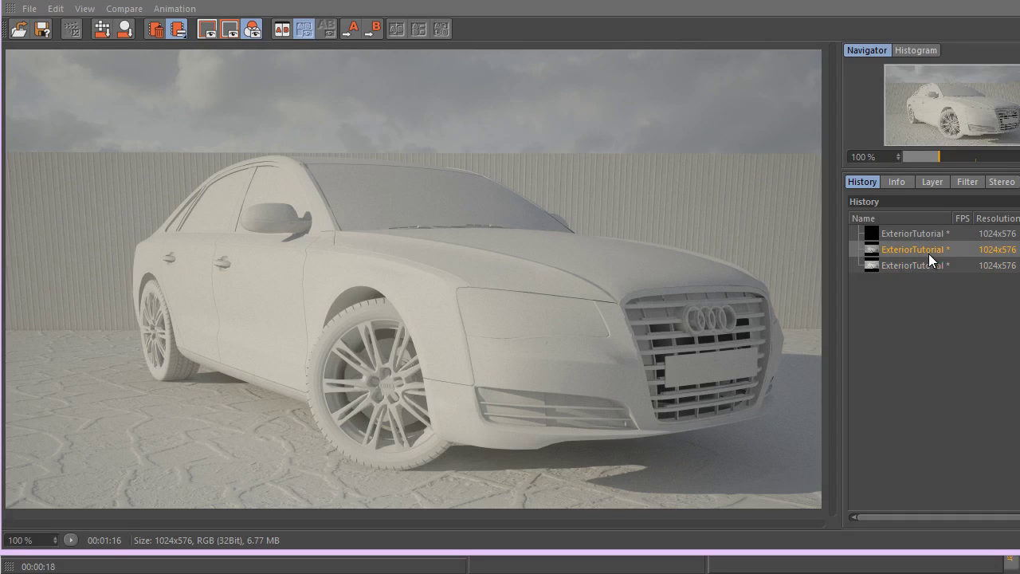
{"action": "left_click", "coordinate": [896, 265]}
{"action": "left_click", "coordinate": [903, 256]}
{"action": "left_click", "coordinate": [904, 261]}
{"action": "left_click", "coordinate": [907, 252]}
{"action": "left_click", "coordinate": [908, 265]}
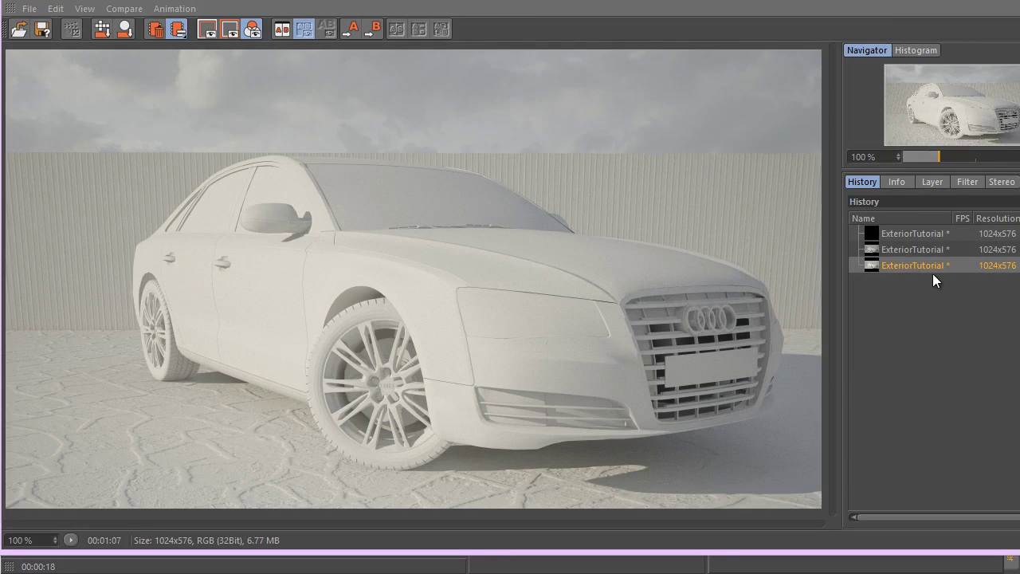